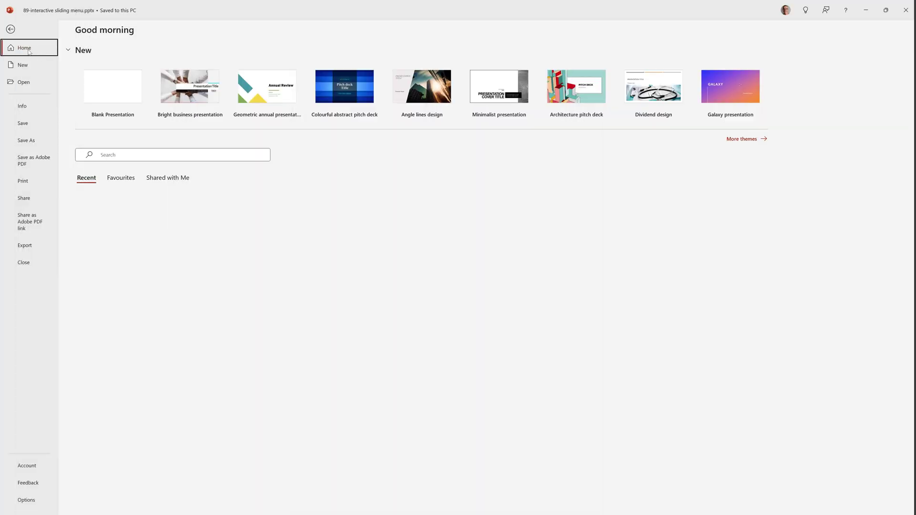
Create a new blank presentation and switch its first slide to the Blank layout.
click(114, 84)
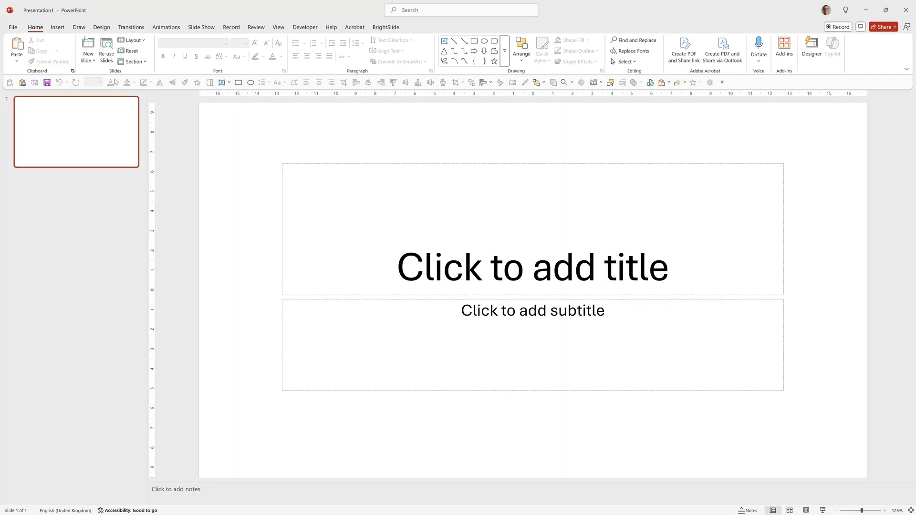
right_click(173, 200)
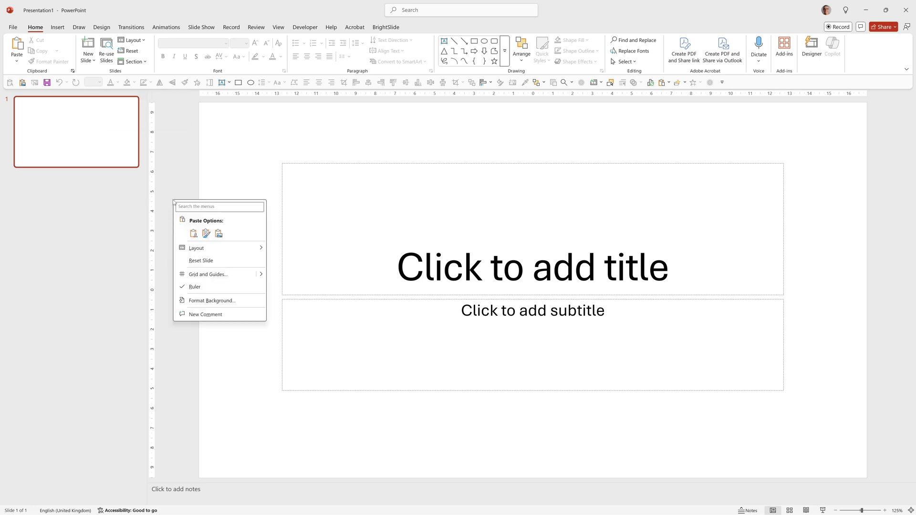
mouse_move(241, 247)
click(282, 357)
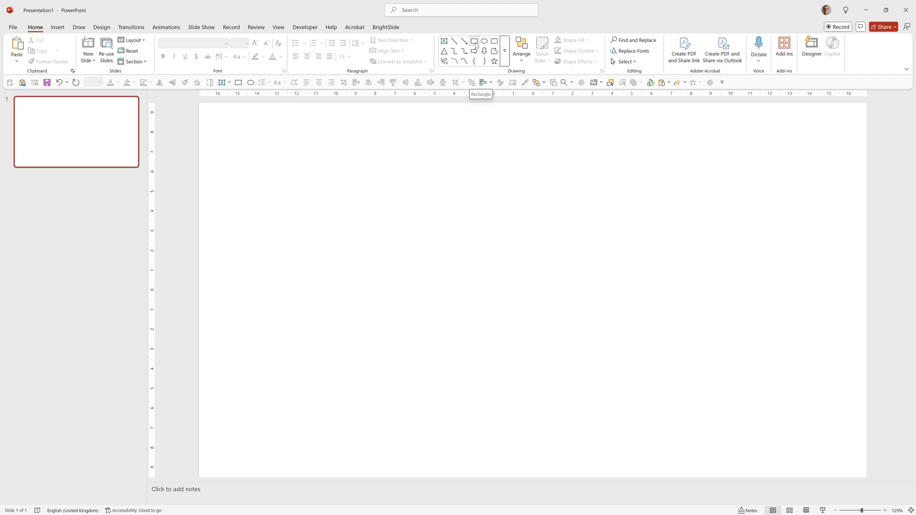
Insert a rectangle 6.77 cm wide, align it top-left, and stretch it to the slide bottom.
click(474, 42)
click(245, 175)
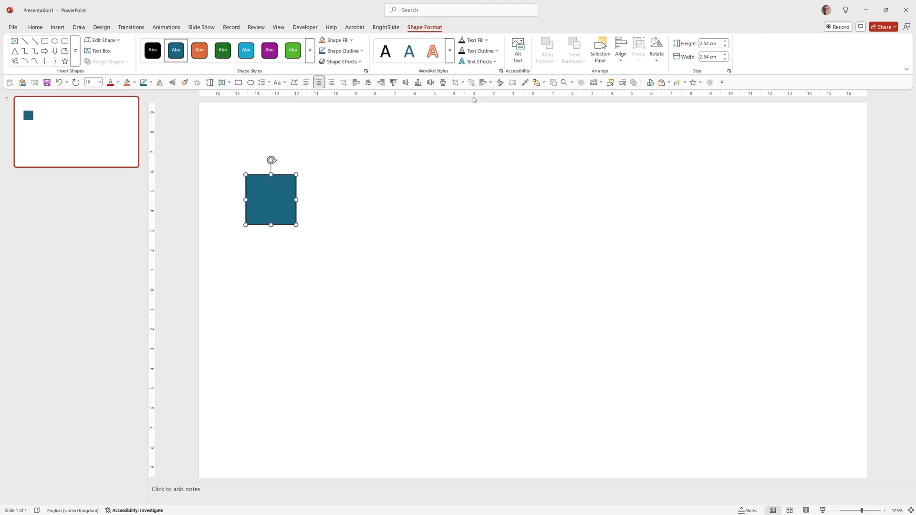
click(709, 56)
text(6.77)
key(Return)
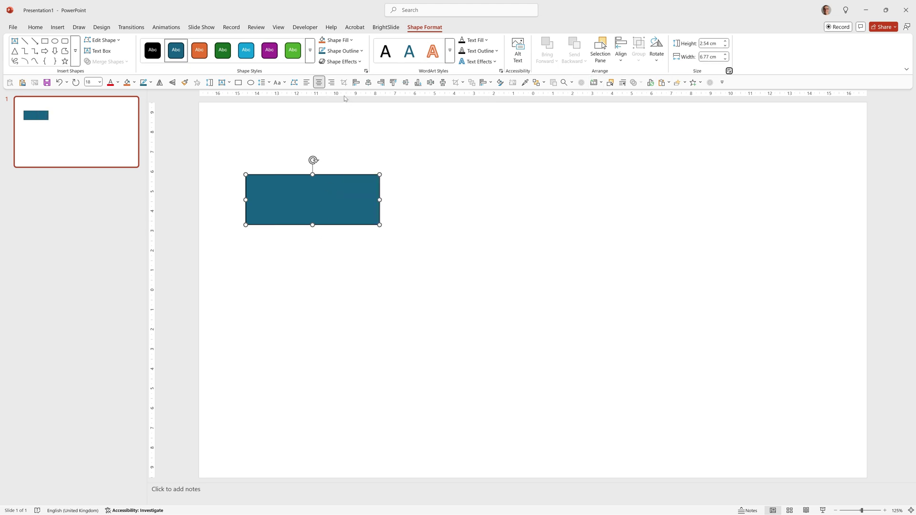
click(621, 53)
click(638, 74)
click(621, 53)
click(638, 113)
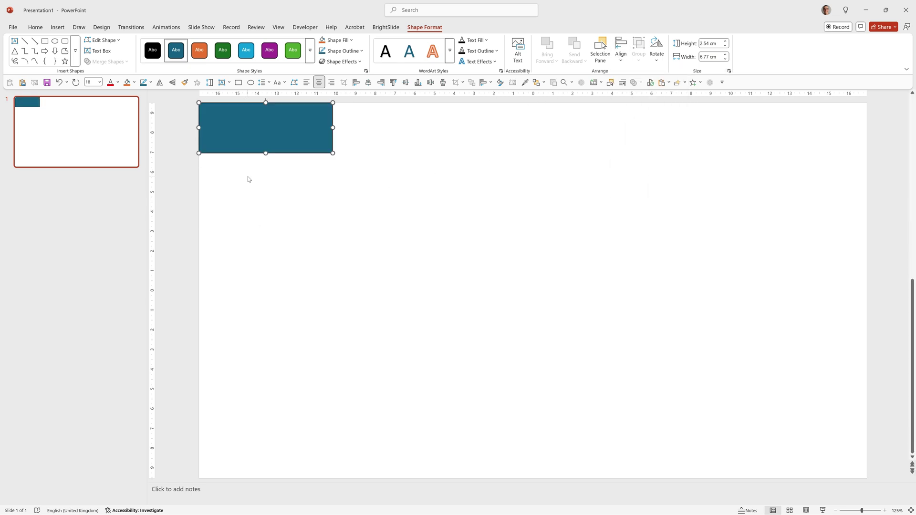
drag(266, 153, 276, 478)
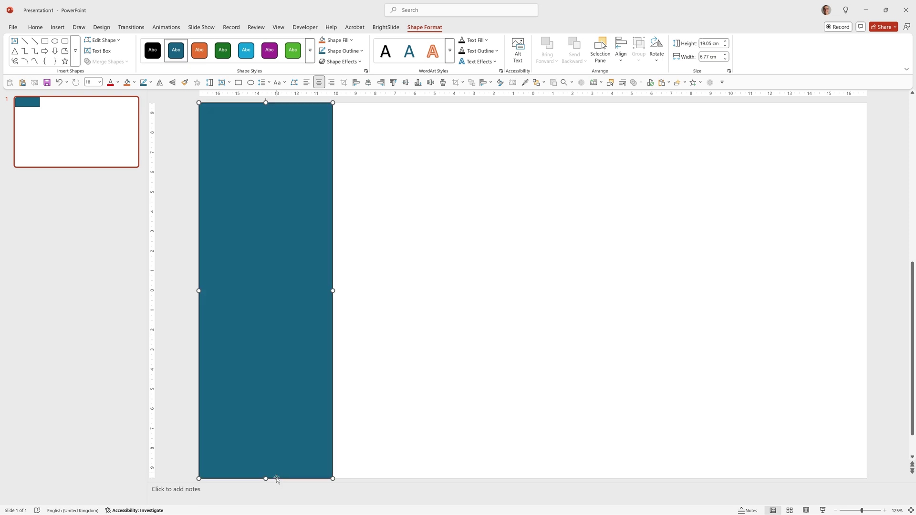
Remove the rectangle's outline and give it an outer shadow with 10 pt blur at 0° angle.
click(351, 51)
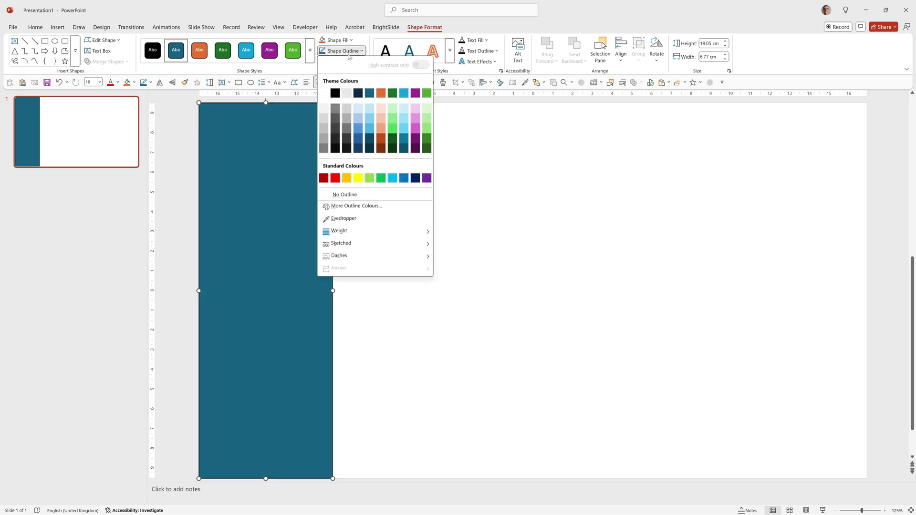
click(350, 197)
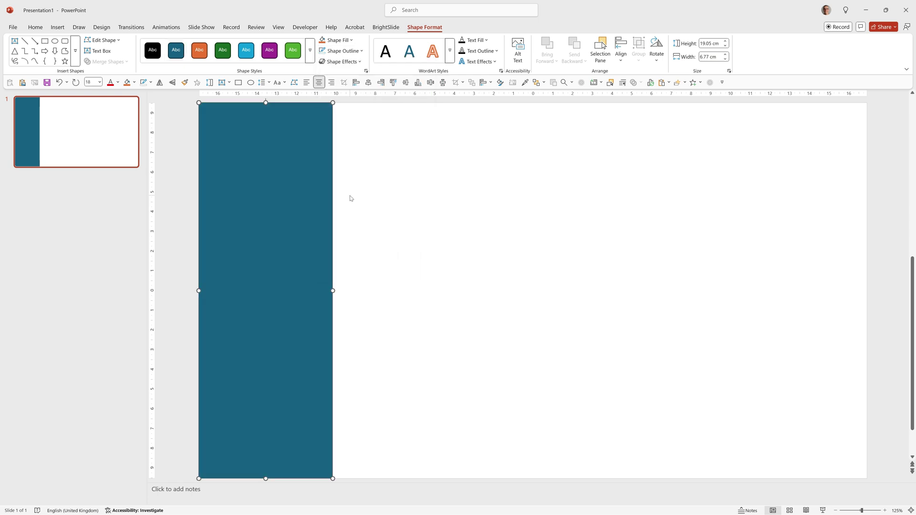
click(350, 62)
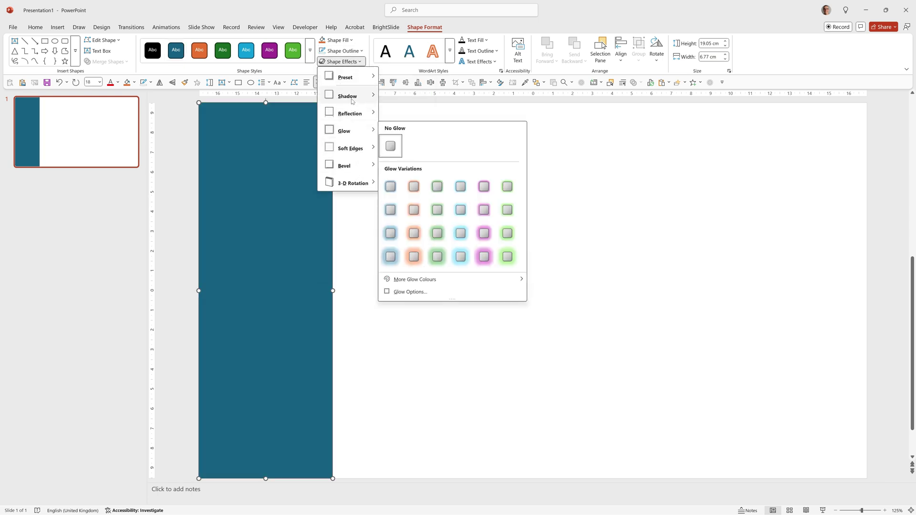
mouse_move(352, 100)
click(409, 371)
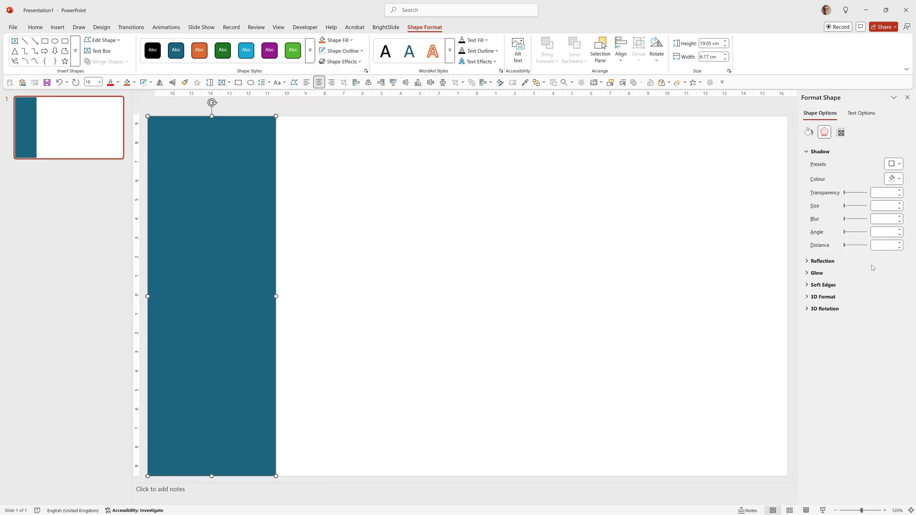
click(892, 163)
click(855, 234)
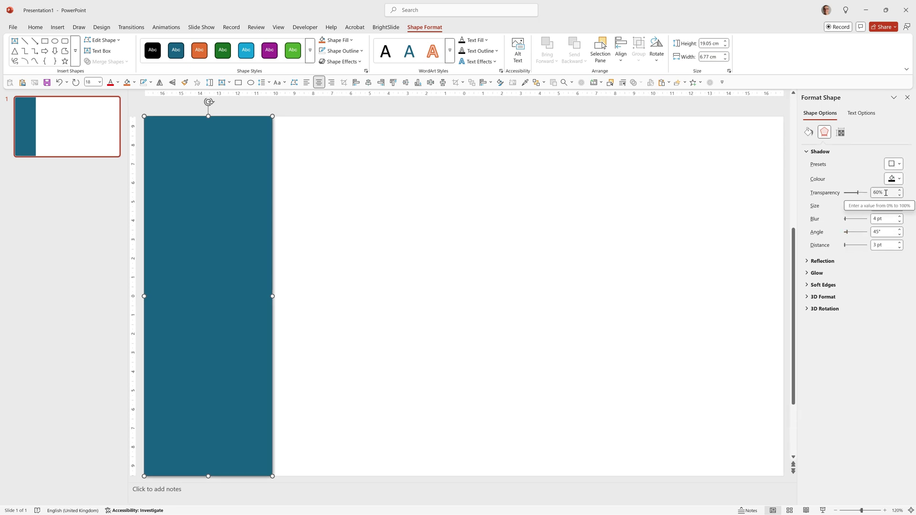
click(874, 219)
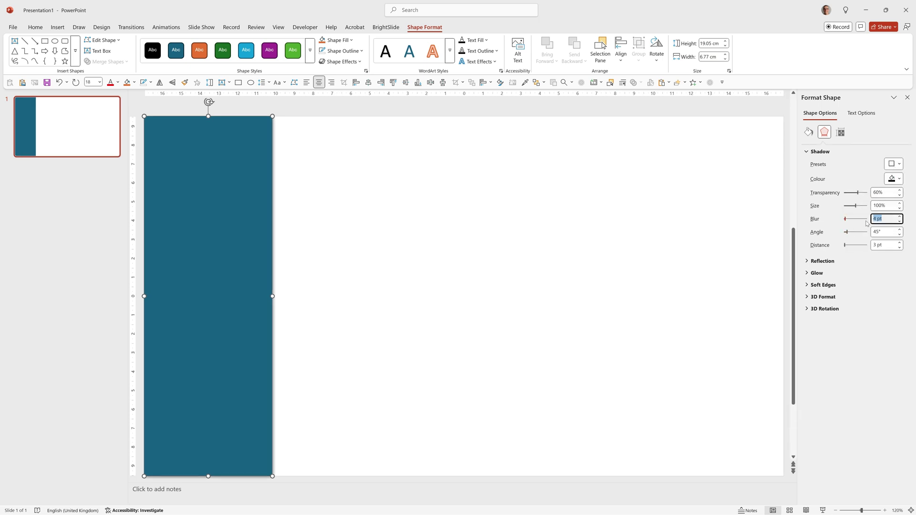
text(10)
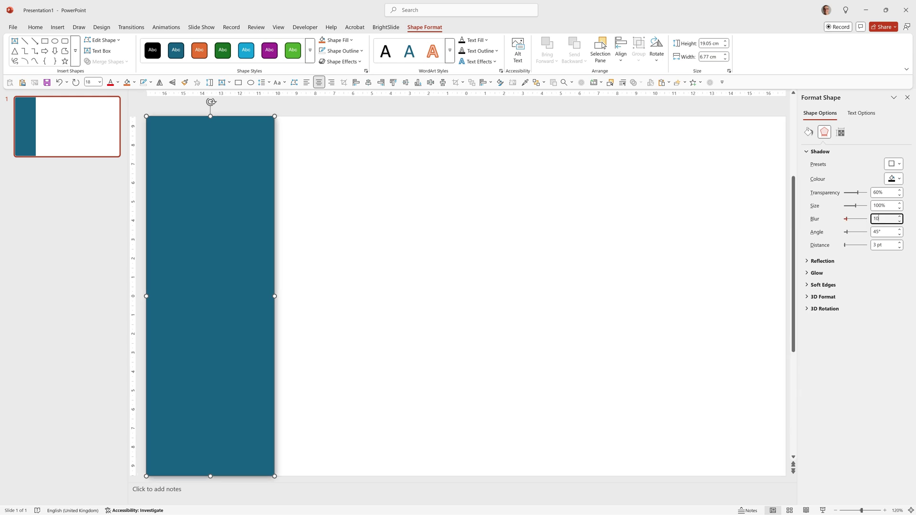
key(Tab)
text(0)
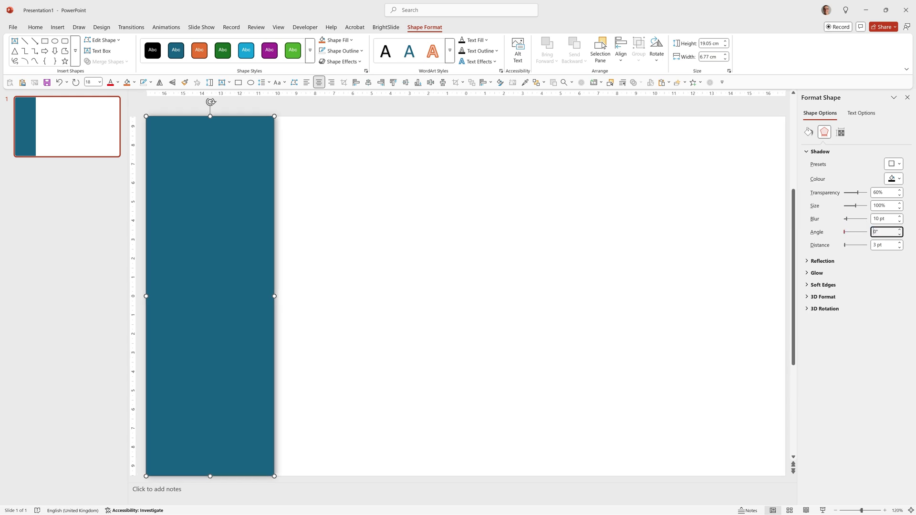
click(181, 111)
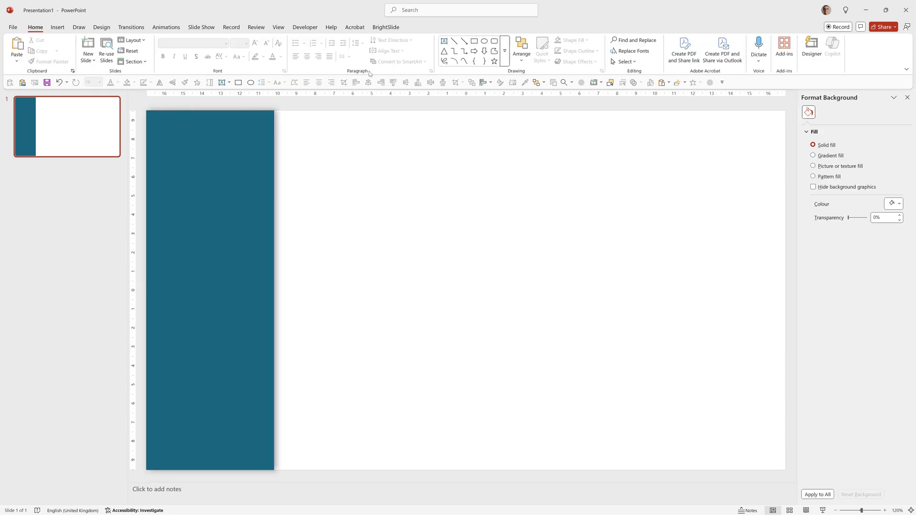
Place a circle on the teal rectangle with a white 3 pt outline.
click(484, 42)
click(188, 235)
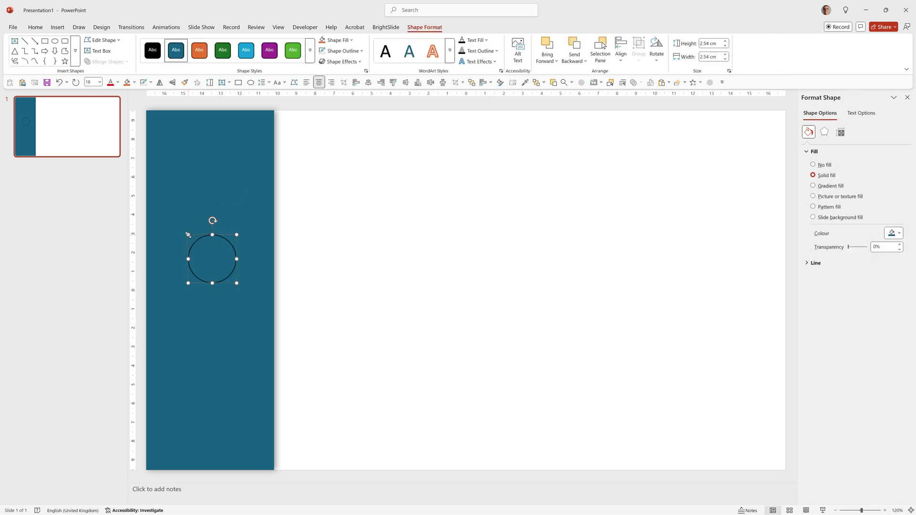
click(815, 263)
click(883, 340)
text(3)
key(Return)
click(893, 313)
click(805, 356)
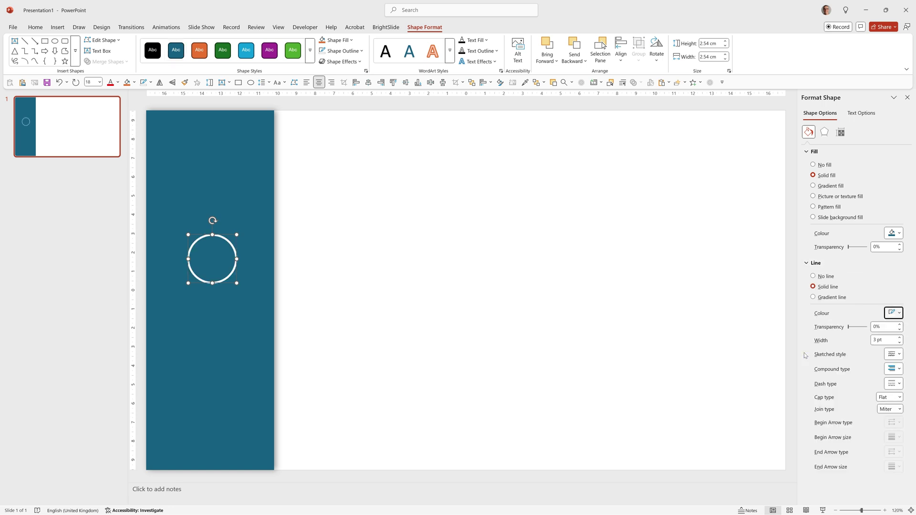
Give the circle an outer shadow with 80% transparency, 90° angle and 2 pt distance.
click(824, 132)
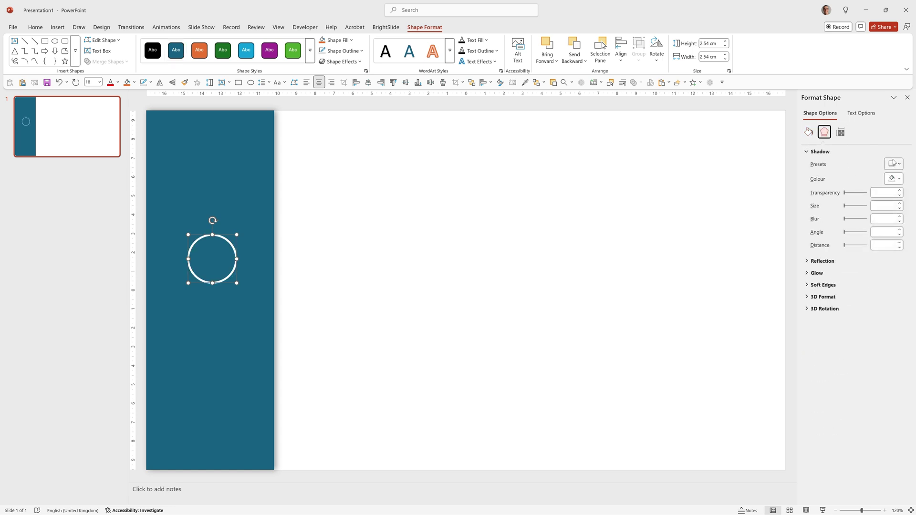
click(894, 164)
click(856, 234)
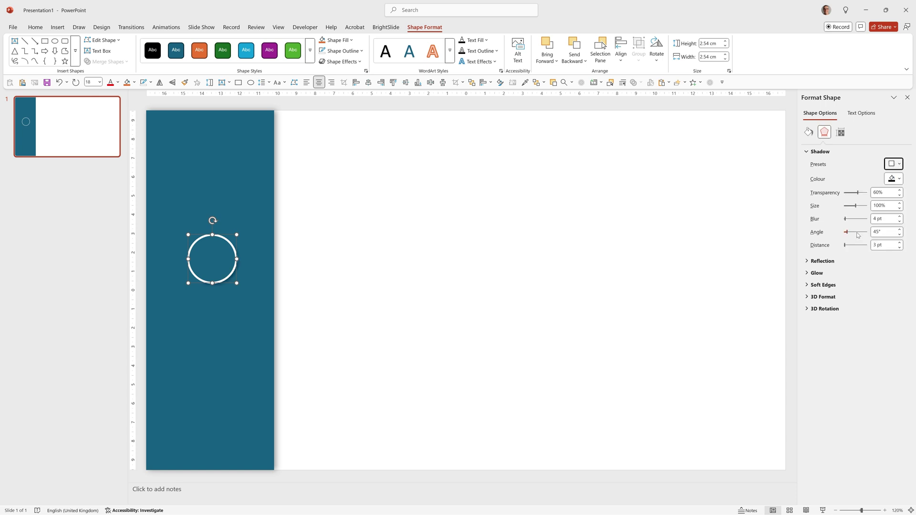
drag(886, 192, 843, 191)
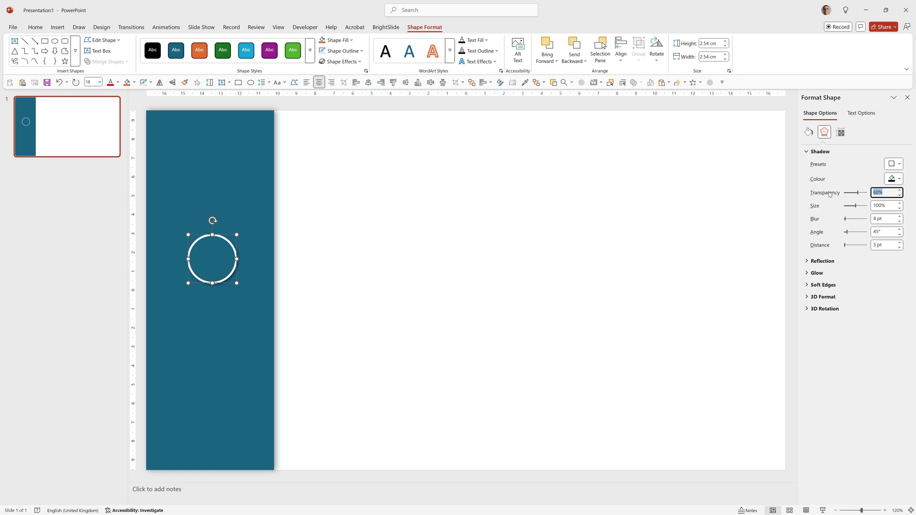
text(80)
key(Tab)
key(Tab)
key(Tab)
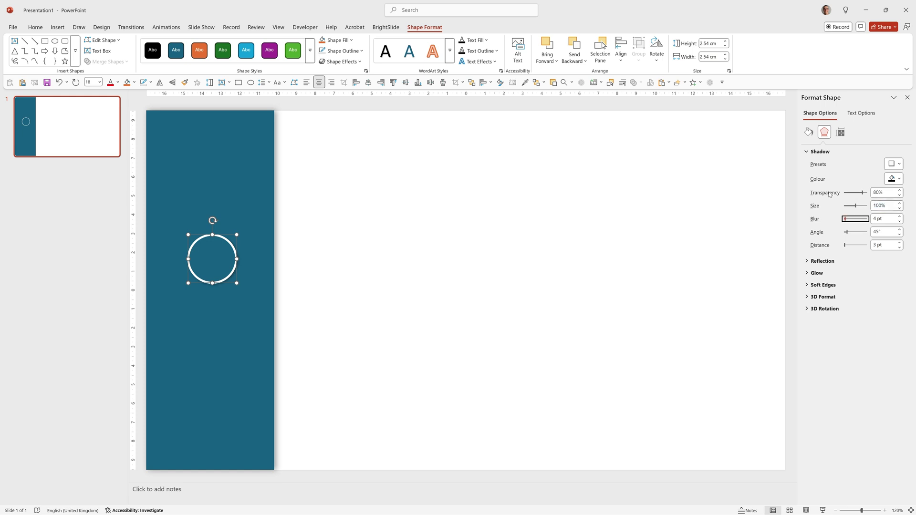
key(Tab)
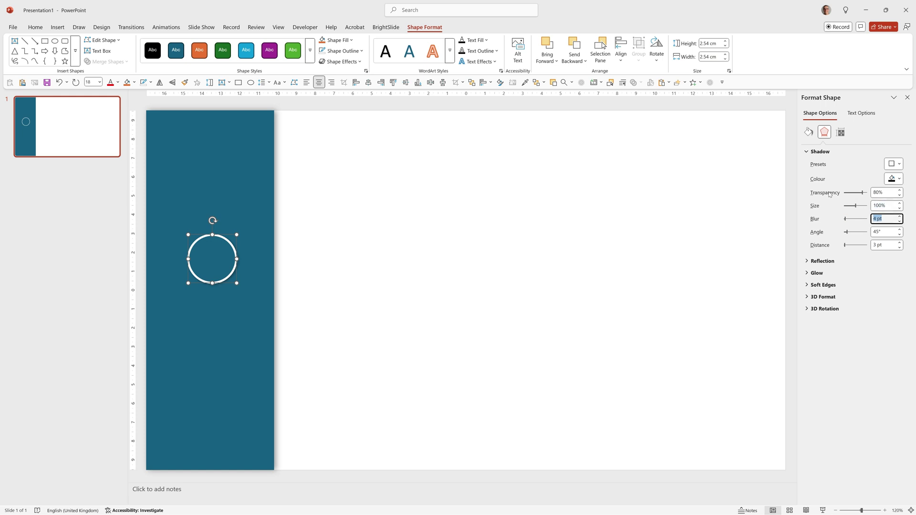
key(Tab)
key(Tab)
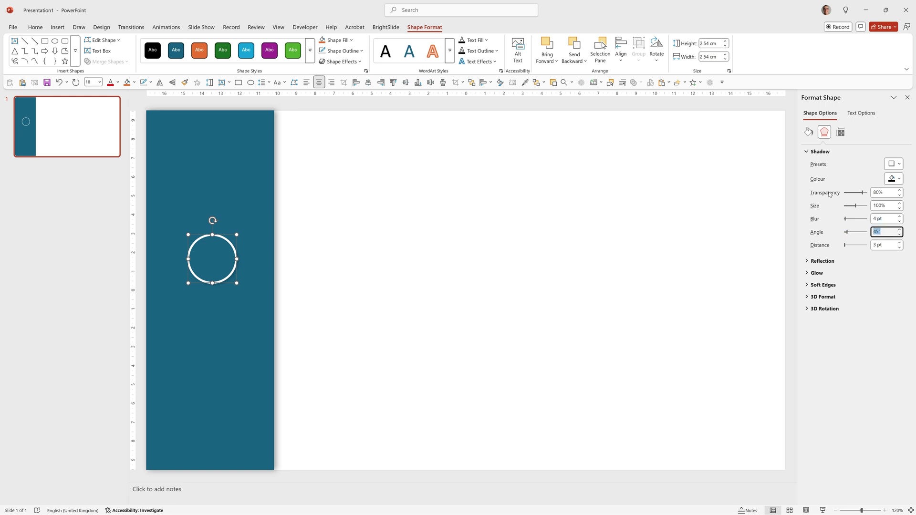
text(90)
key(Tab)
key(Tab)
text(2)
key(Tab)
Resize the circle to 2.1 × 2.1 cm and move it up and left on the panel.
click(719, 43)
text(2)
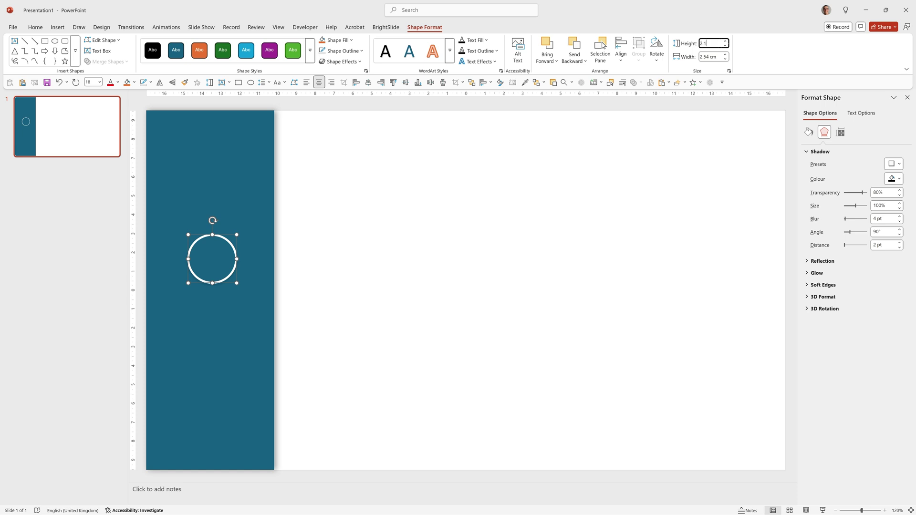
key(Tab)
text(2)
key(Return)
drag(230, 244, 198, 224)
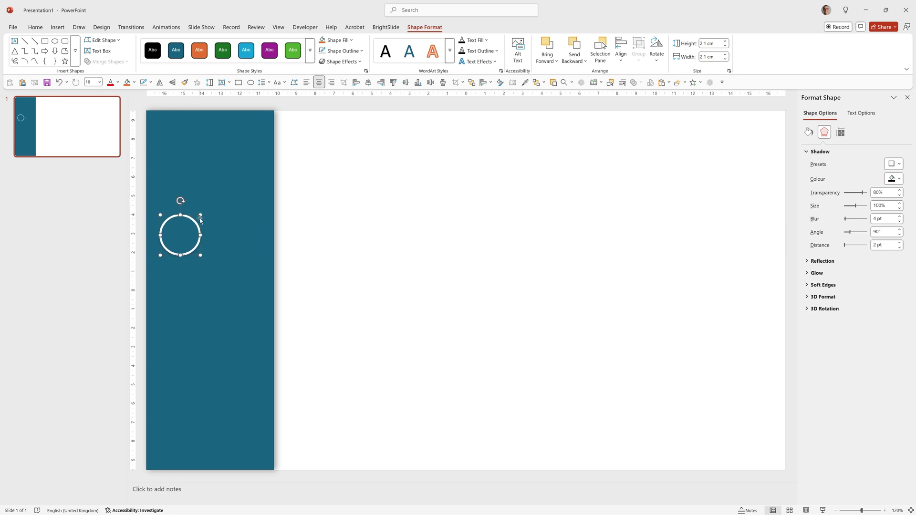
Type the numeral 1 in the circle and format it 44 pt bold.
text(1)
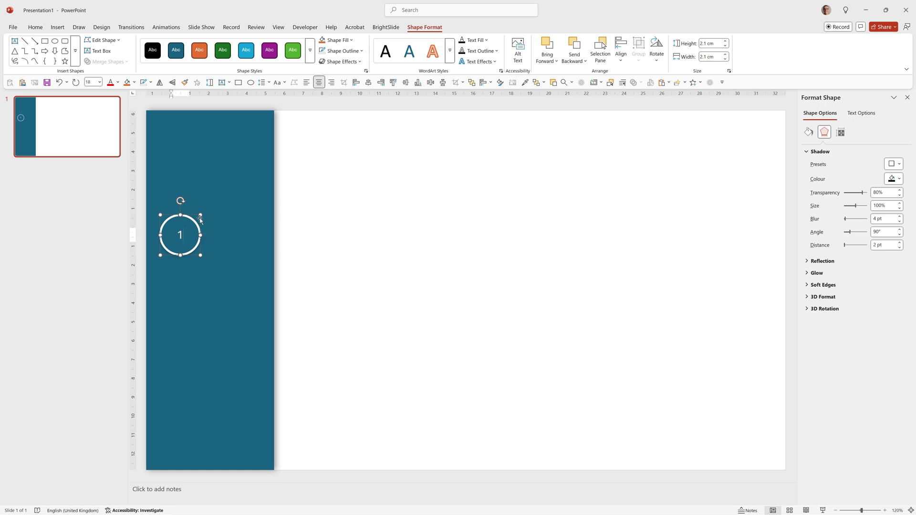
click(35, 28)
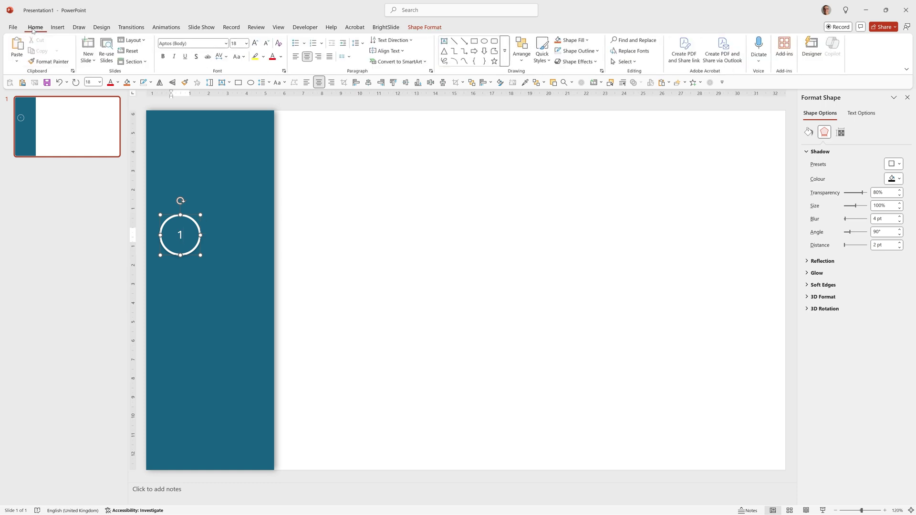
click(191, 44)
key(Tab)
text(44)
key(Return)
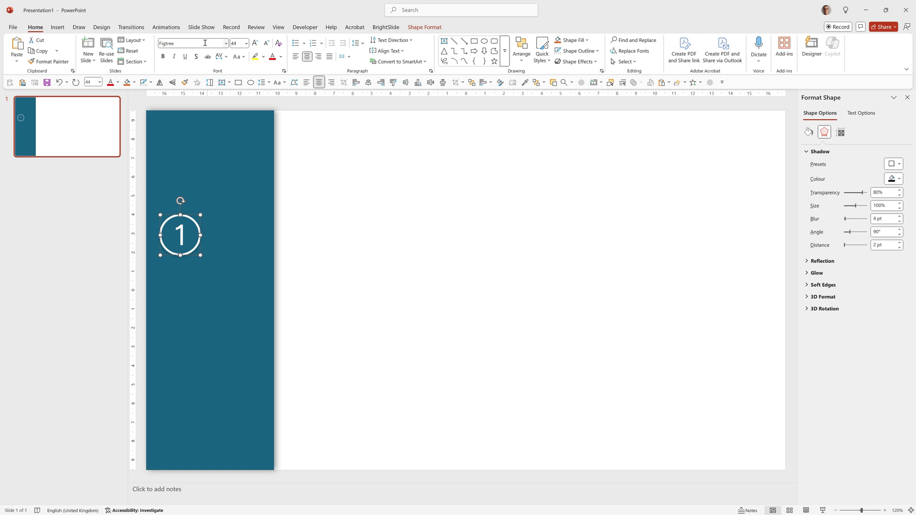
click(163, 57)
Draw a text box below the numbered circle containing 'Marketing'.
key(Escape)
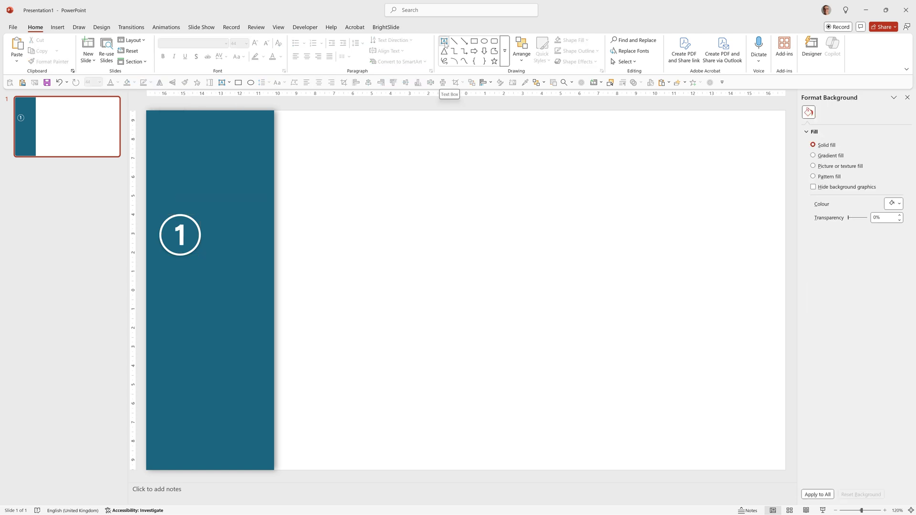
click(444, 42)
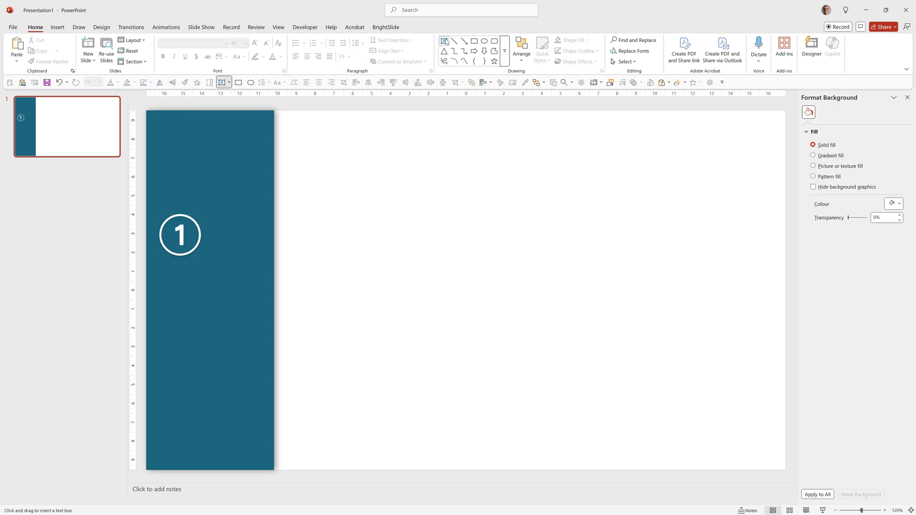
drag(167, 278, 246, 337)
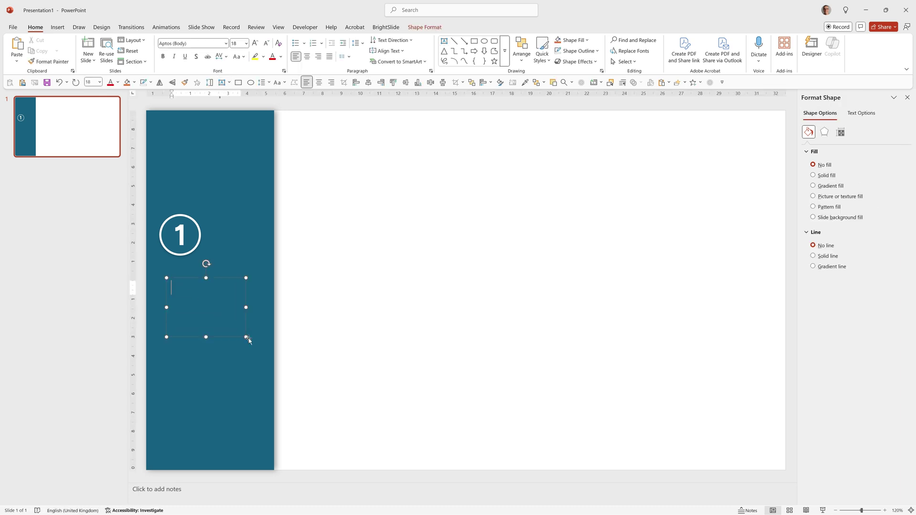
text(Marketing)
click(246, 284)
Format the Marketing heading as Figtree 28 pt, white and bold.
click(185, 43)
text(Figtree)
key(Tab)
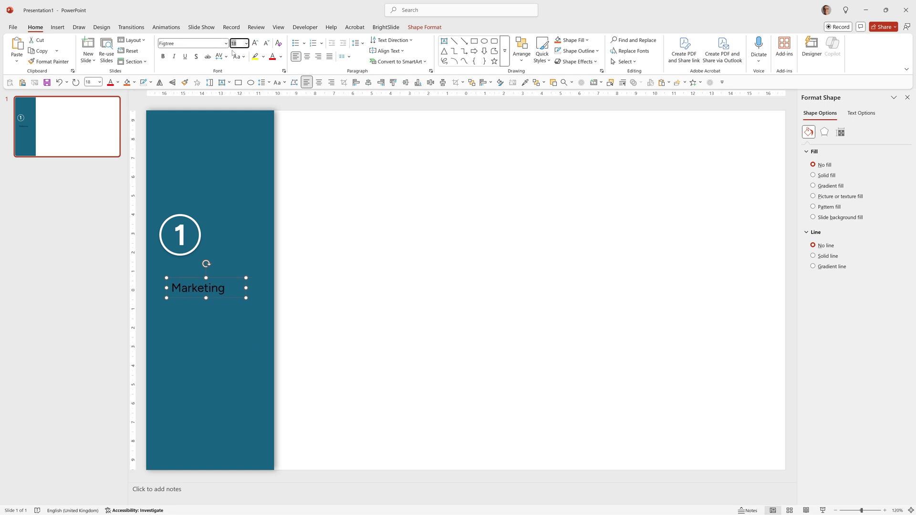
text(28)
click(281, 56)
click(282, 96)
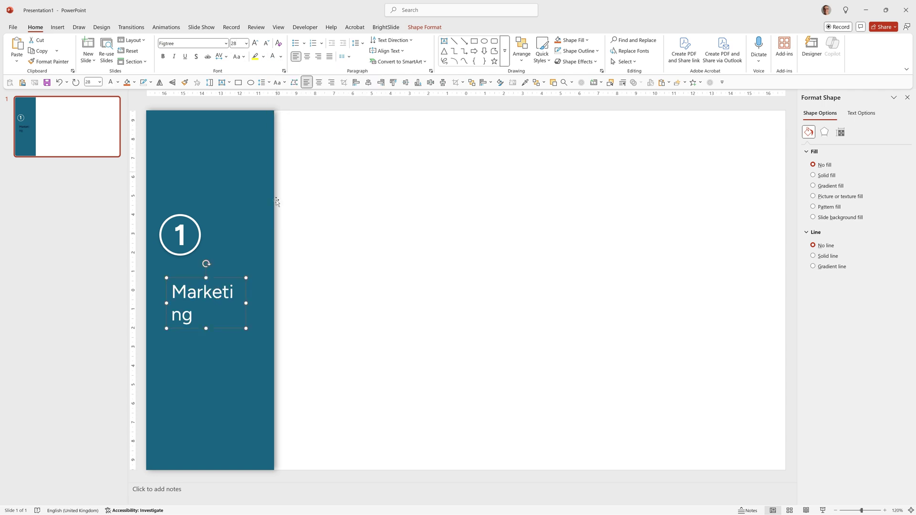
click(163, 56)
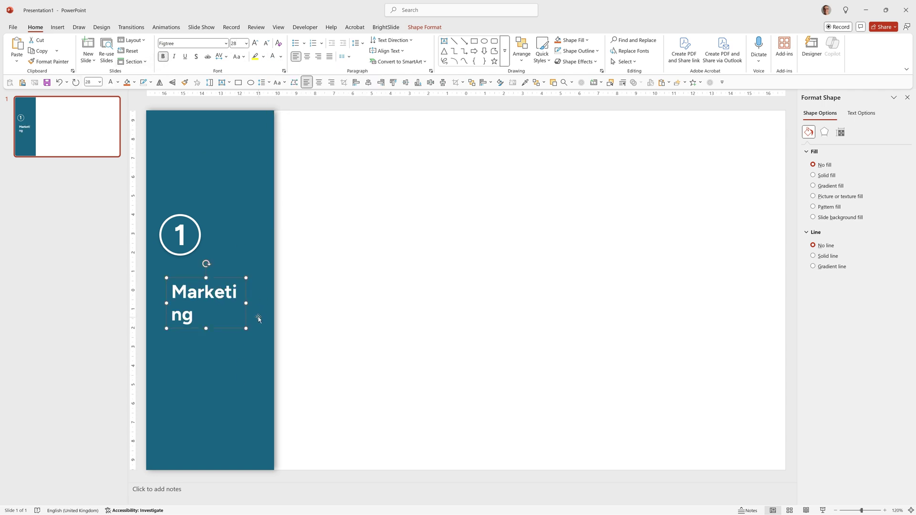
Widen the heading onto one line, move it under the circle, and paste the description below.
drag(246, 302, 269, 304)
drag(201, 279, 190, 262)
click(323, 318)
text(Focuses on promoting the company’s products, public relations, and market research.)
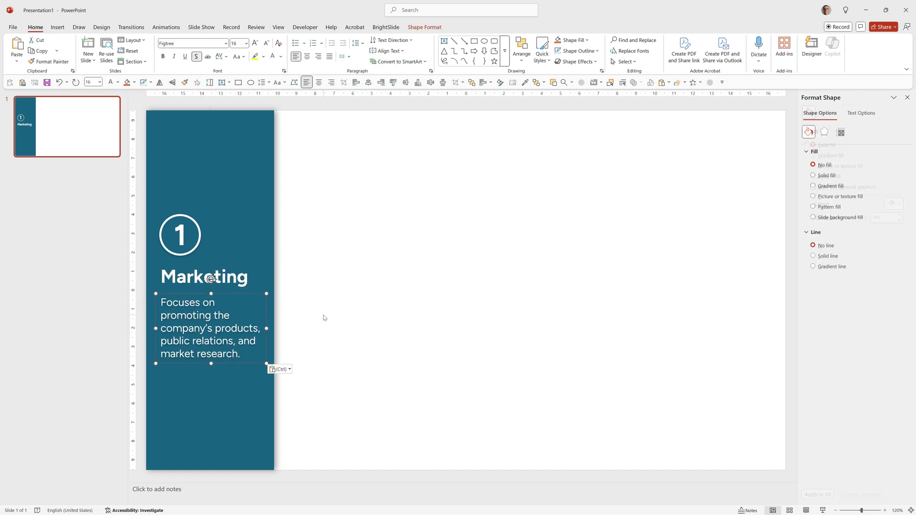
click(323, 318)
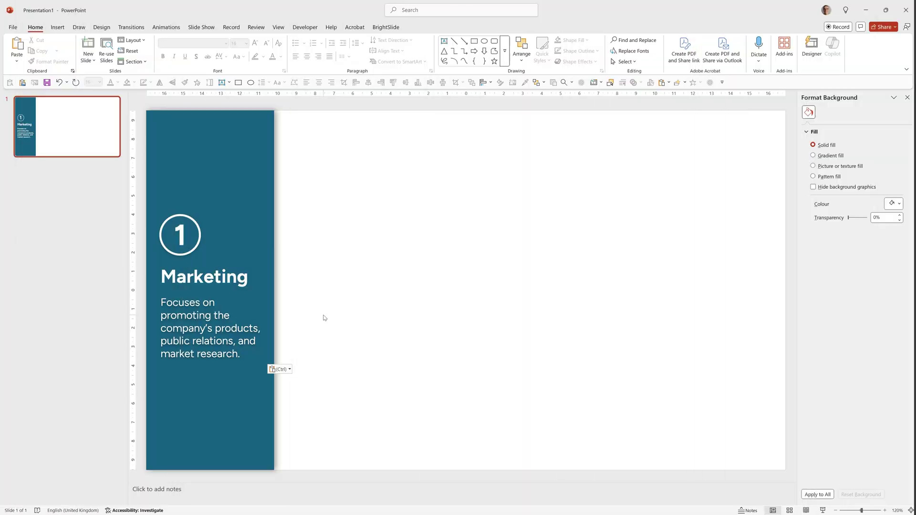
Select the whole Marketing panel and duplicate it with Ctrl+D into five side-by-side panels.
scroll(324, 319, down, 2)
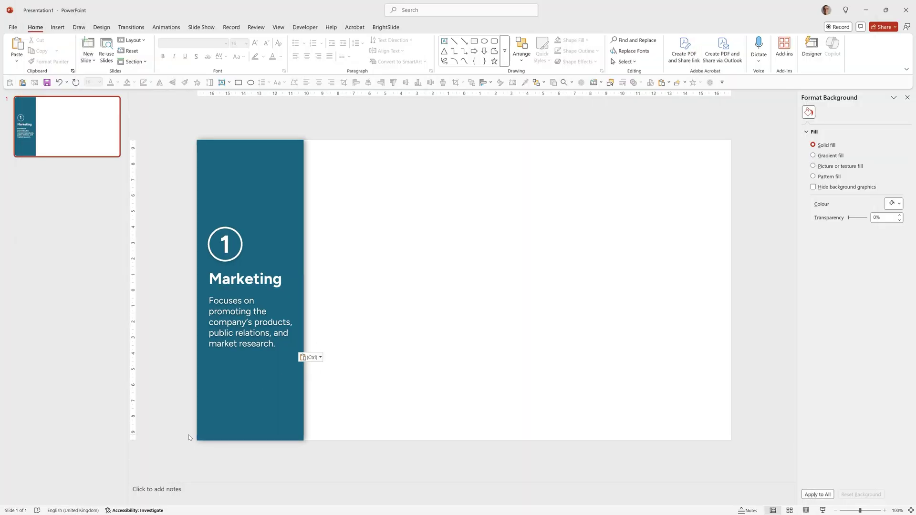
drag(171, 467, 323, 123)
key(ctrl)
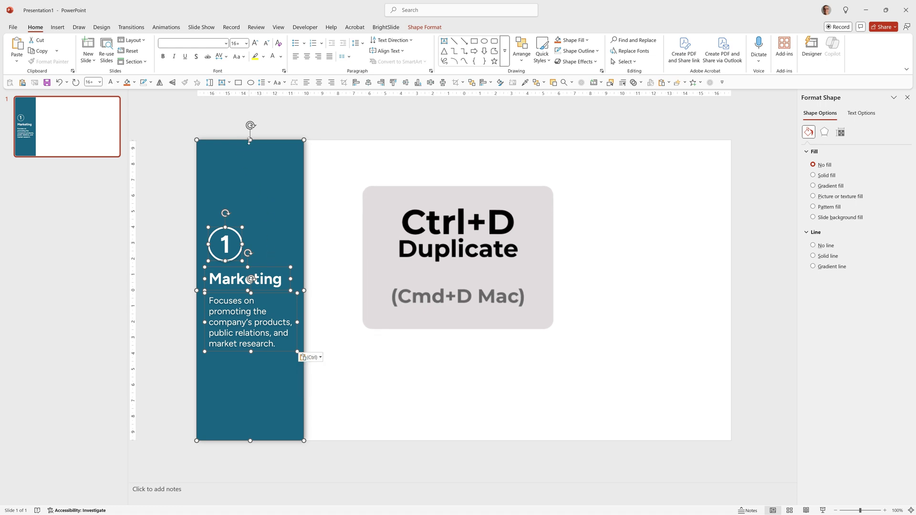
key(ctrl+d)
drag(253, 181, 353, 175)
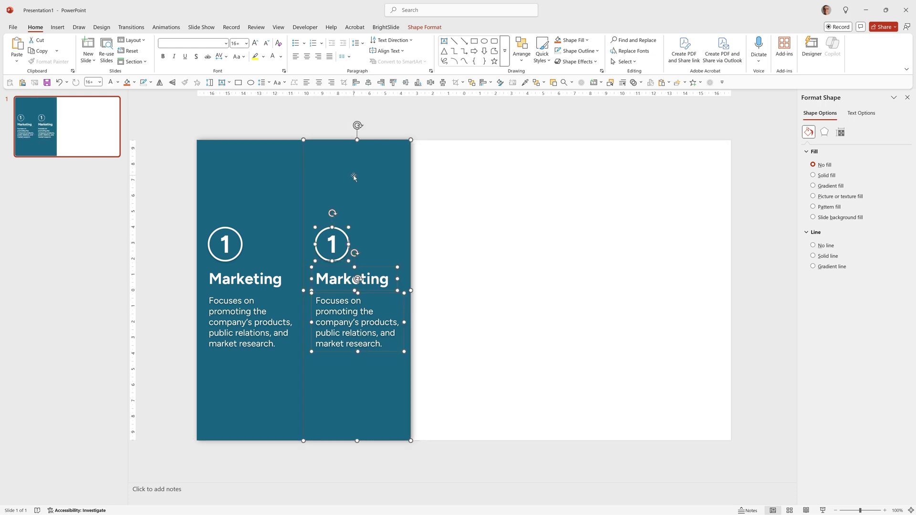
key(ctrl+d)
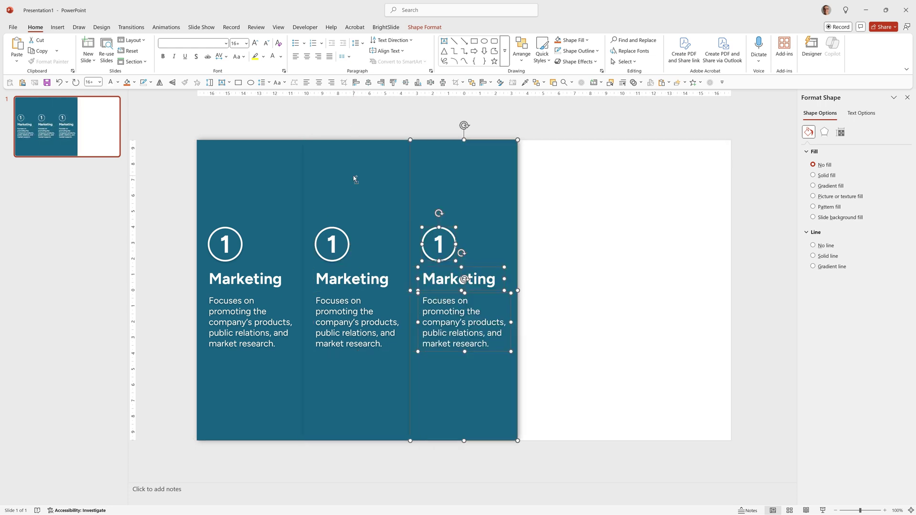
key(ctrl+d)
key(ctrl+d)
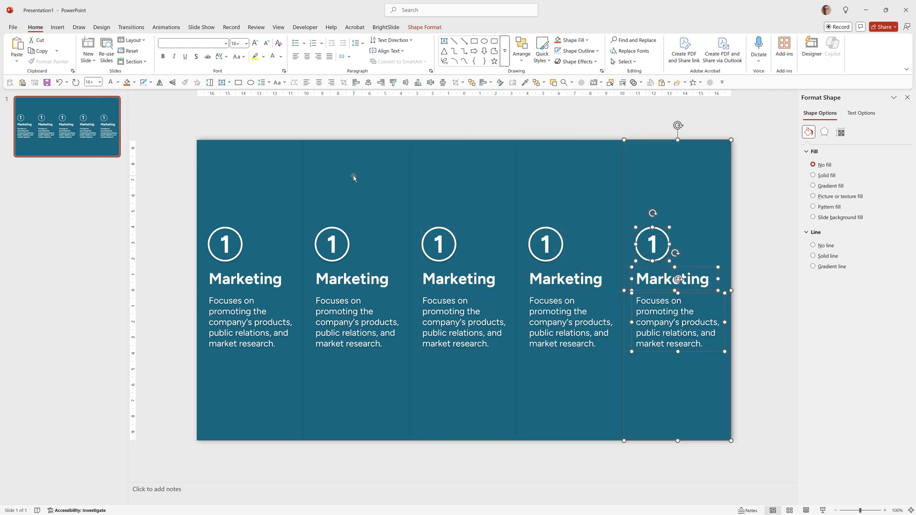
click(270, 161)
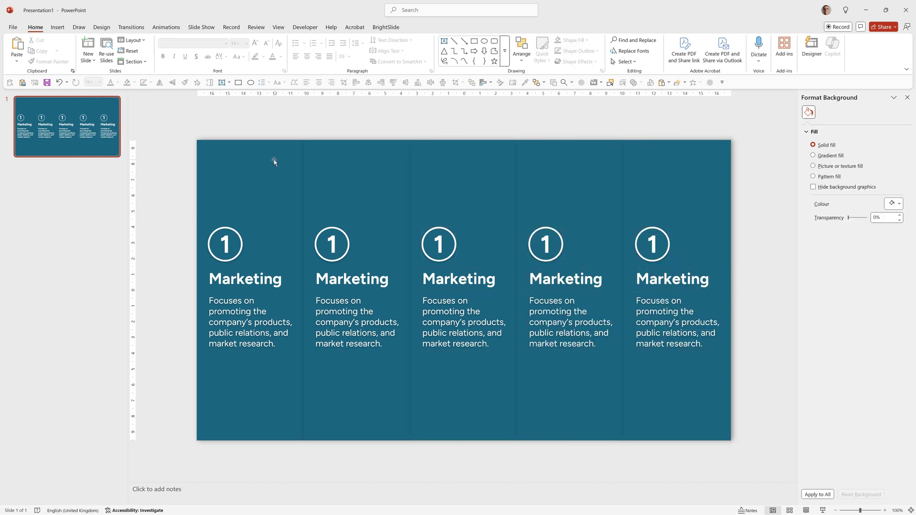
Select all shapes of the third column and bring them to the front.
click(273, 161)
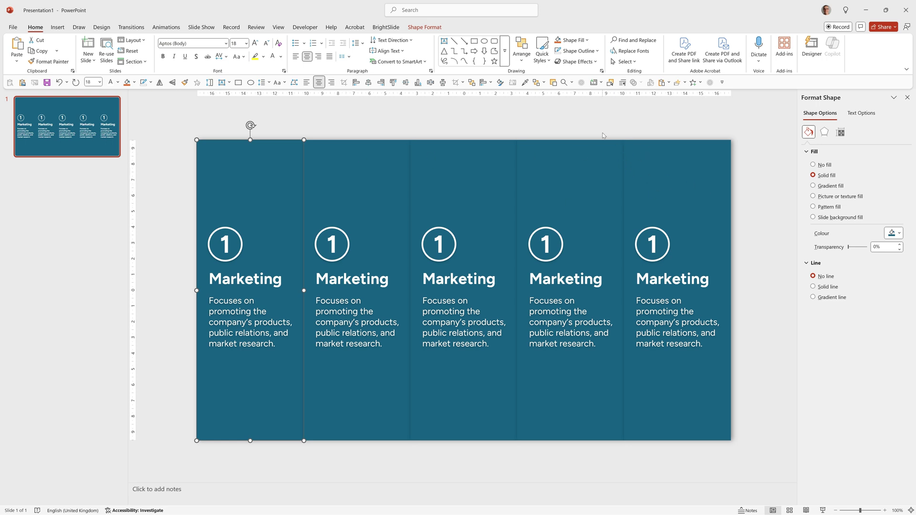
click(600, 177)
click(583, 166)
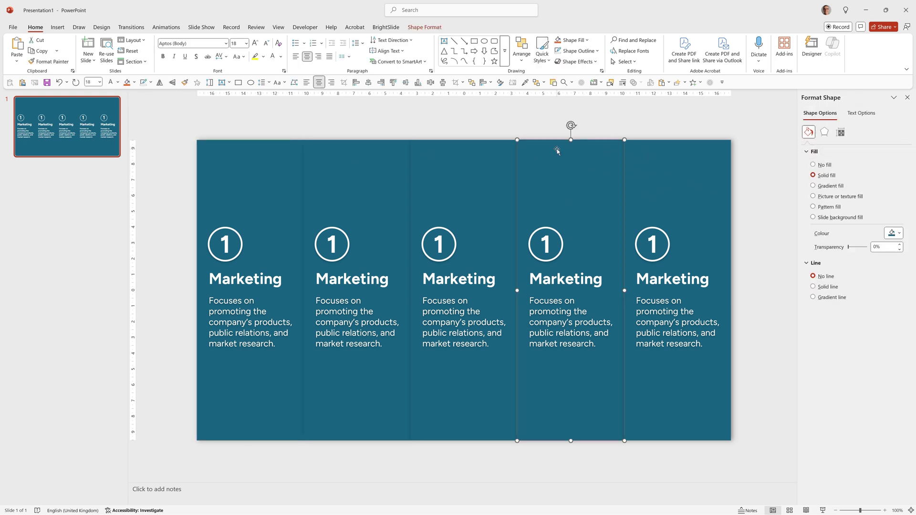
drag(496, 128, 634, 462)
click(583, 251)
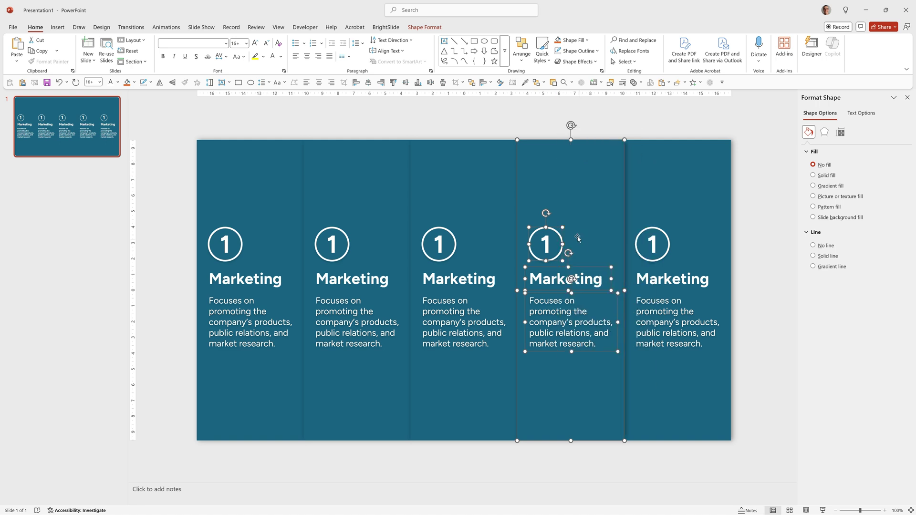
click(428, 121)
drag(393, 127, 530, 458)
right_click(471, 168)
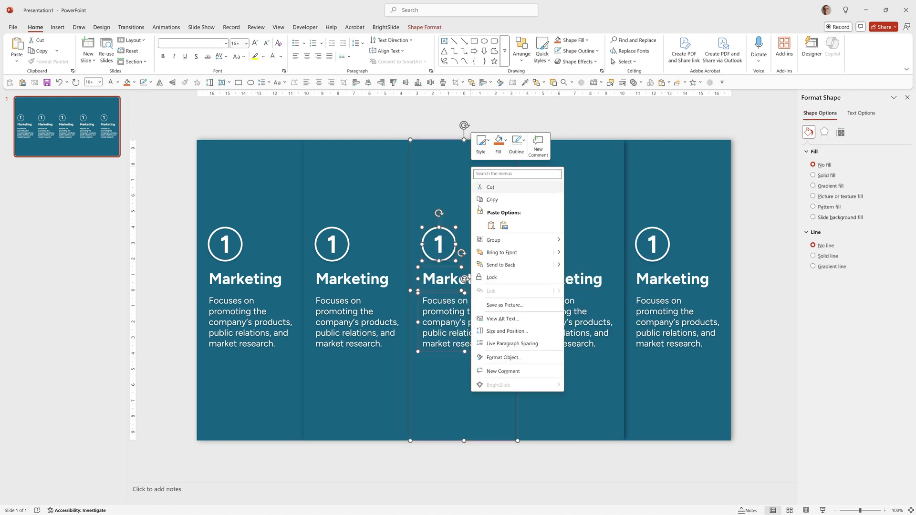
click(481, 252)
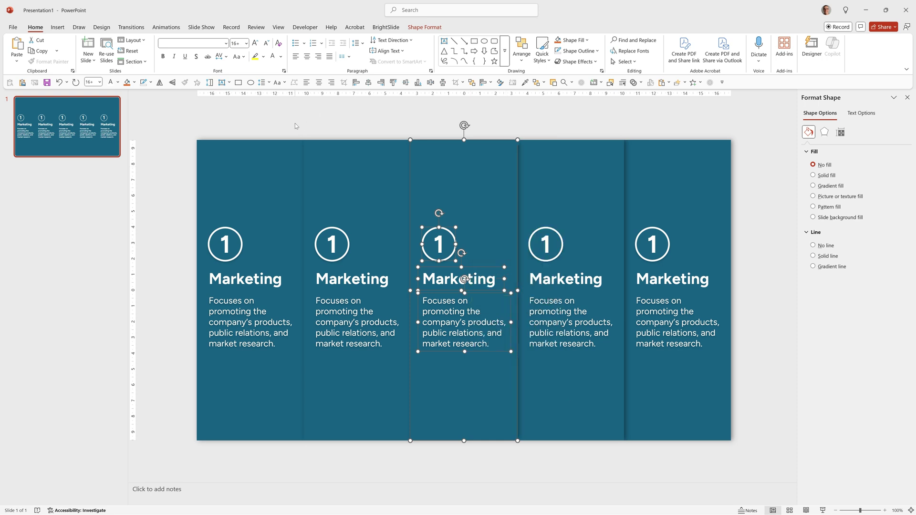
Bring the second column, then the first column, to the front.
drag(291, 122, 425, 464)
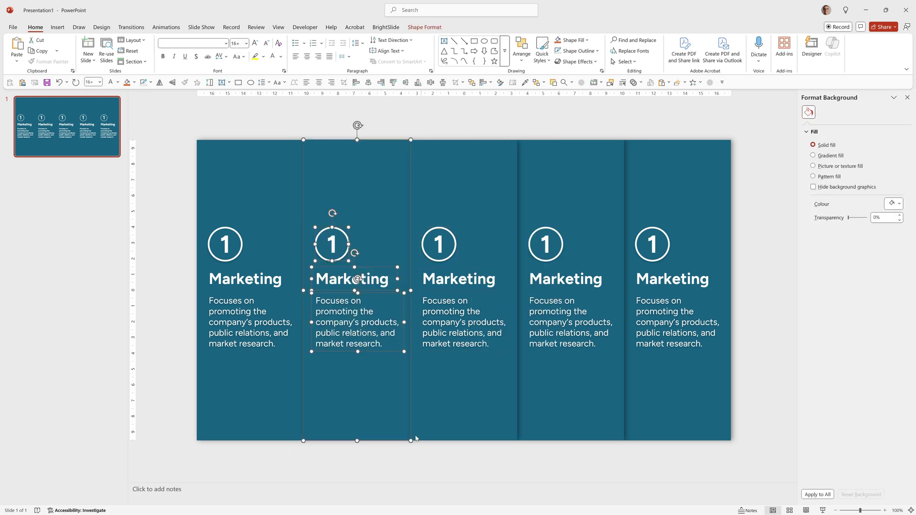
right_click(375, 159)
click(411, 245)
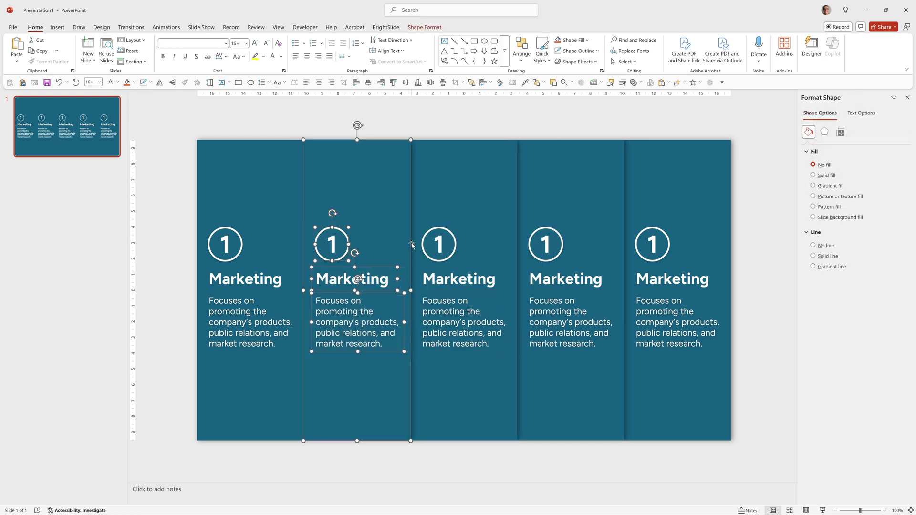
drag(181, 124, 311, 438)
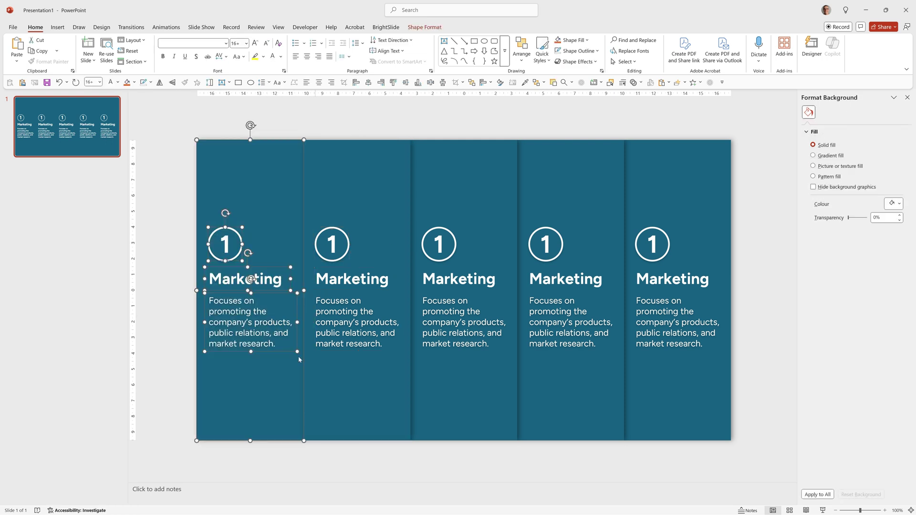
right_click(280, 167)
click(373, 155)
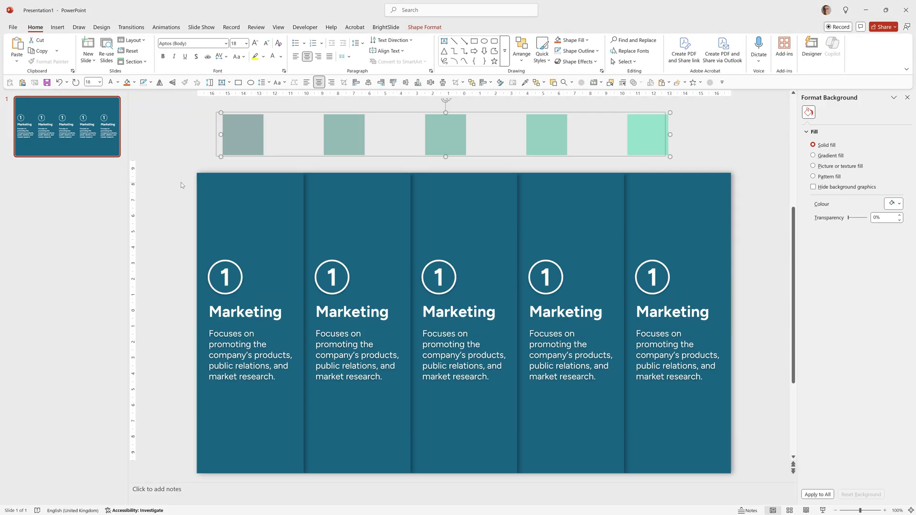
Eyedrop the first square's dark green onto the first column's rectangle.
scroll(253, 180, down, 1)
click(253, 180)
click(571, 40)
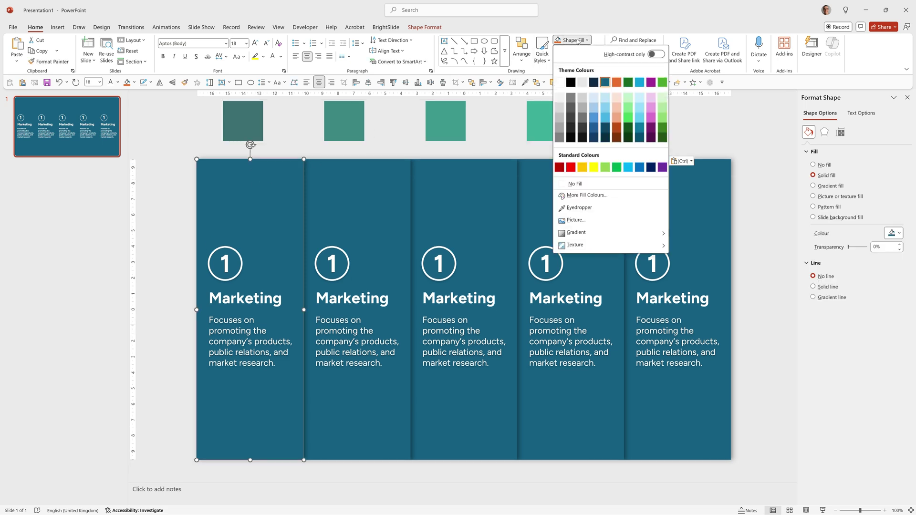
click(578, 208)
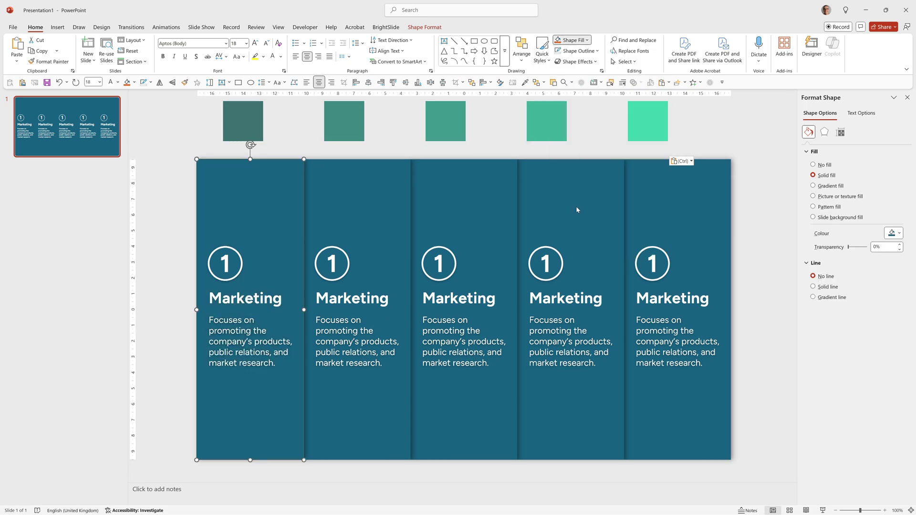
click(250, 115)
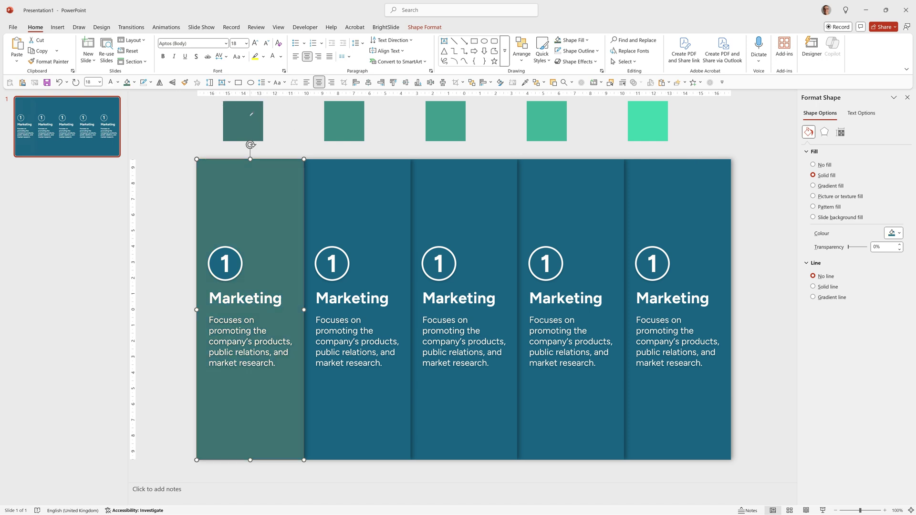
Remove the first circle's fill and give the second column the teal green fill.
click(398, 189)
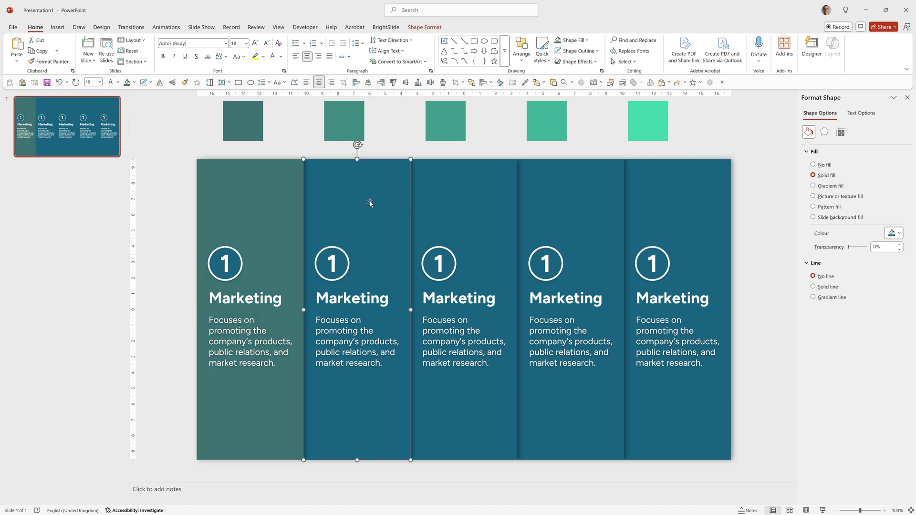
click(233, 262)
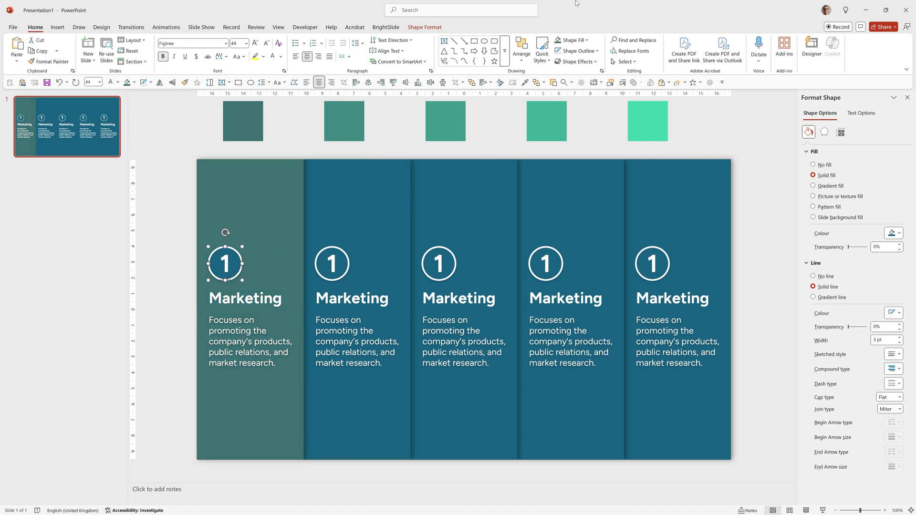
click(572, 40)
click(591, 216)
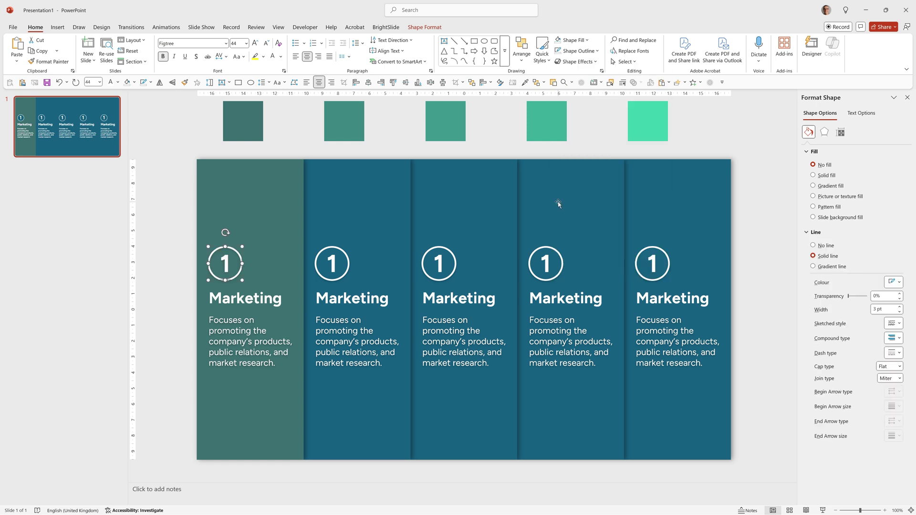
click(397, 172)
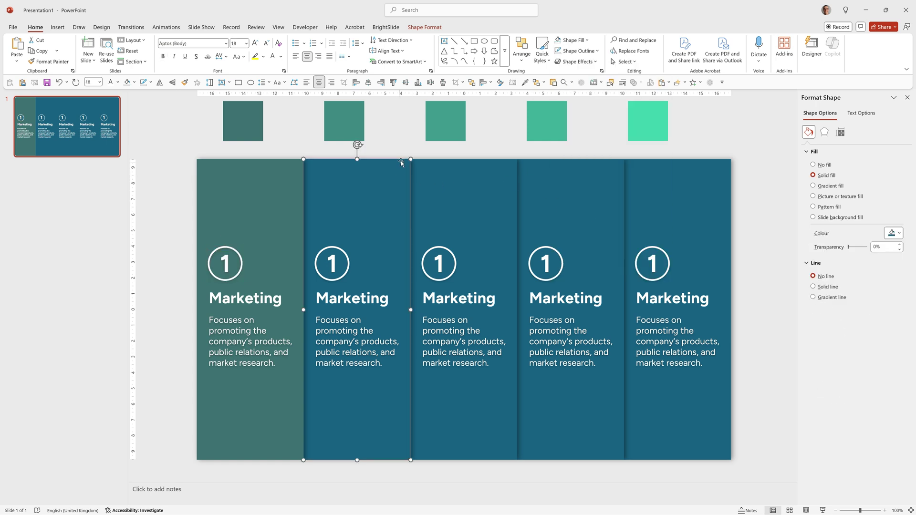
click(570, 41)
Remove the fill from the numbered circles in columns two through five.
click(333, 263)
shift+click(441, 264)
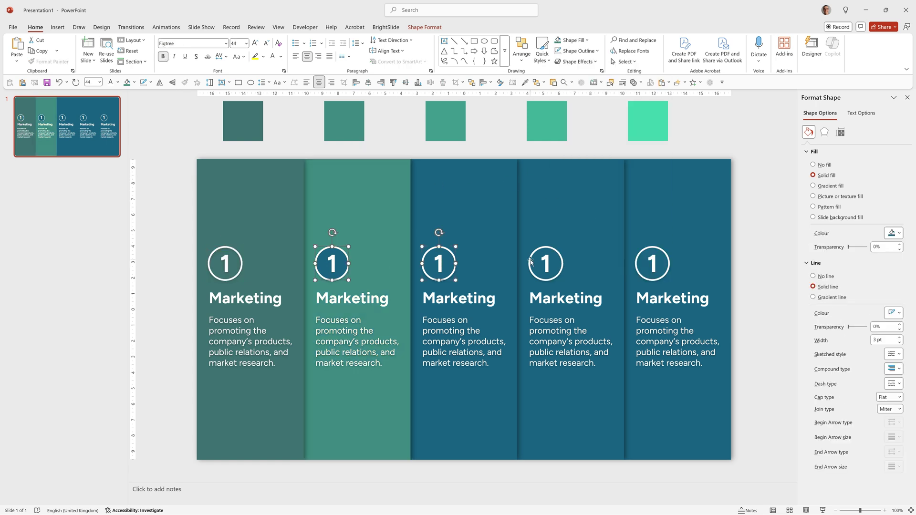
shift+click(547, 261)
shift+click(658, 258)
click(586, 40)
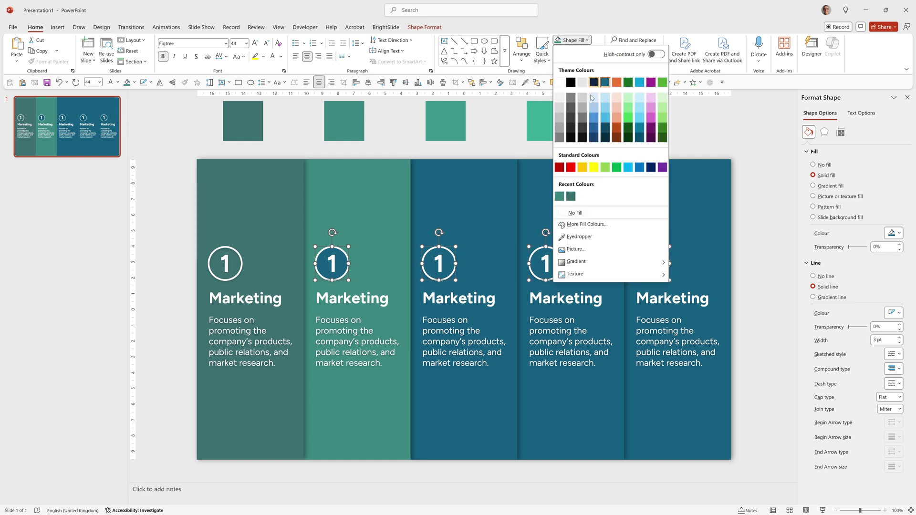
click(568, 213)
Fill the middle column with the middle square's teal using the eyedropper.
click(490, 172)
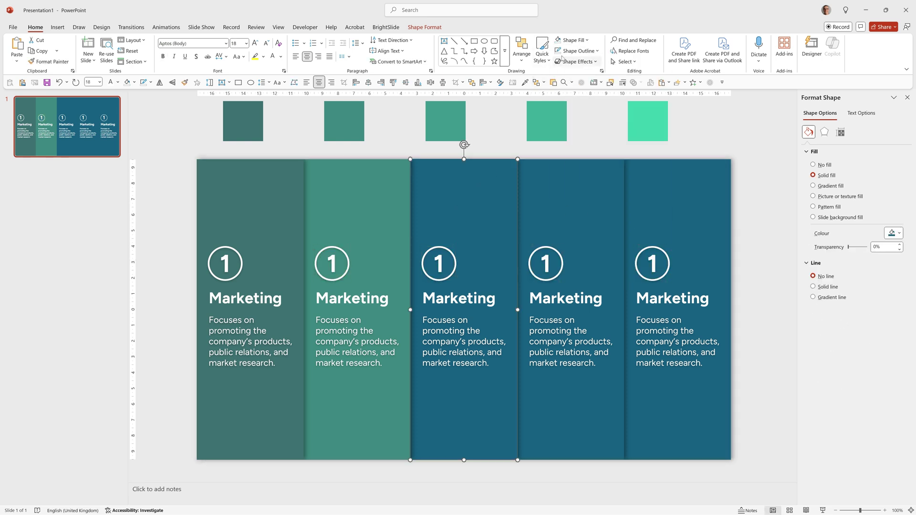
click(573, 40)
click(463, 146)
click(448, 120)
Eyedrop the fourth square's light teal onto the fourth column, then begin sampling for the fifth.
click(587, 184)
click(573, 40)
click(579, 237)
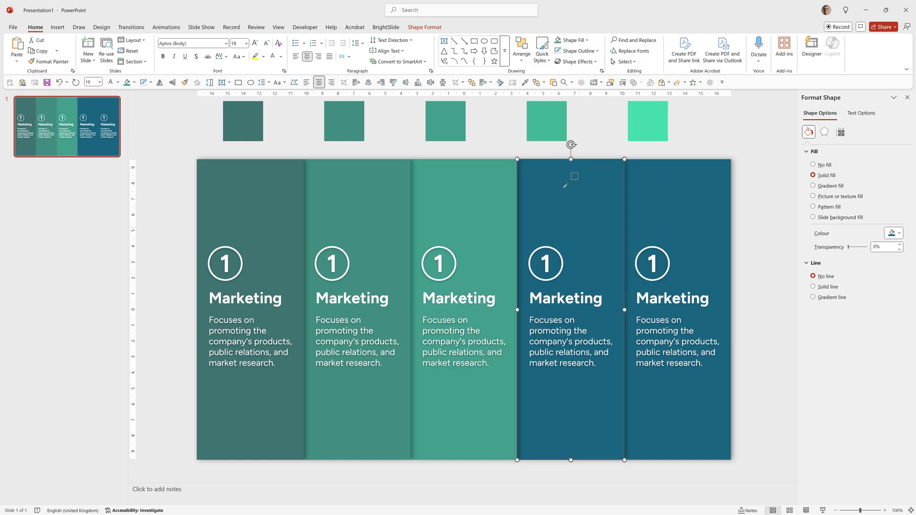
click(539, 112)
click(668, 180)
click(570, 40)
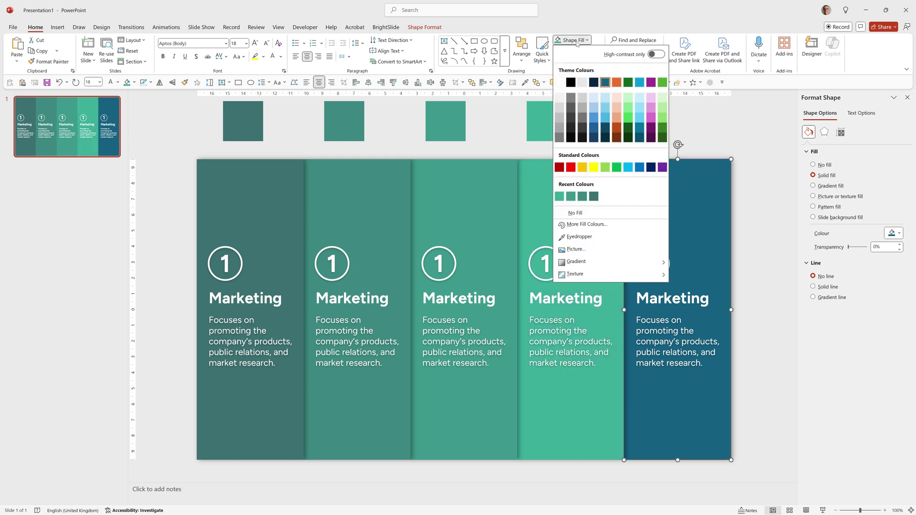
click(579, 237)
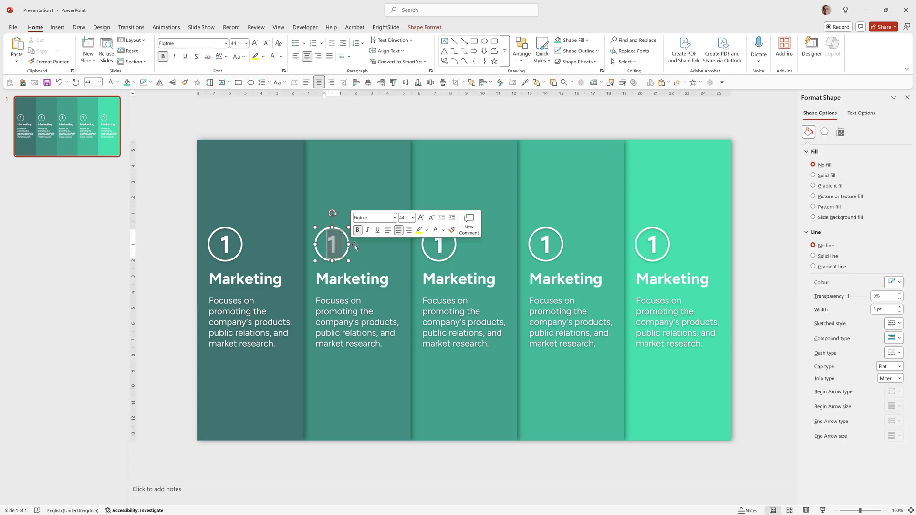
Number the second to fifth circles 2, 3, 4 and 5.
text(2)
double_click(433, 246)
text(3)
double_click(537, 245)
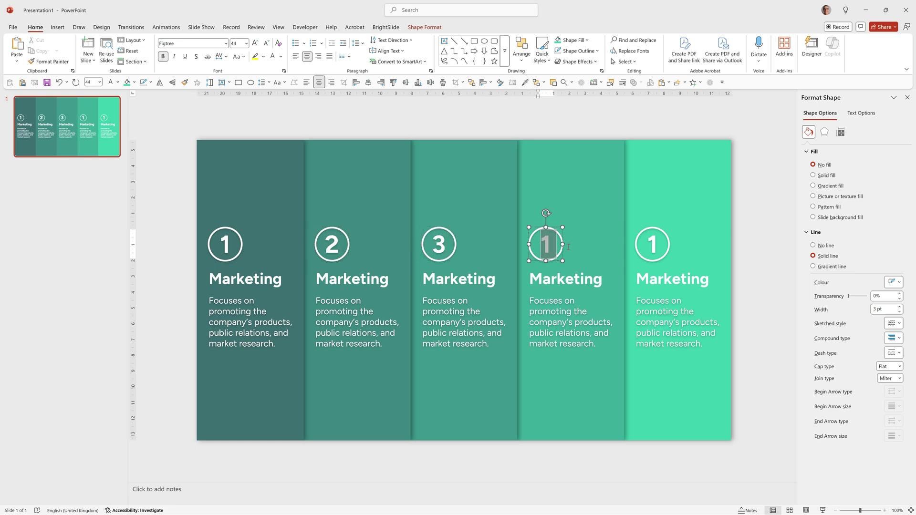
text(4)
double_click(648, 244)
text(5)
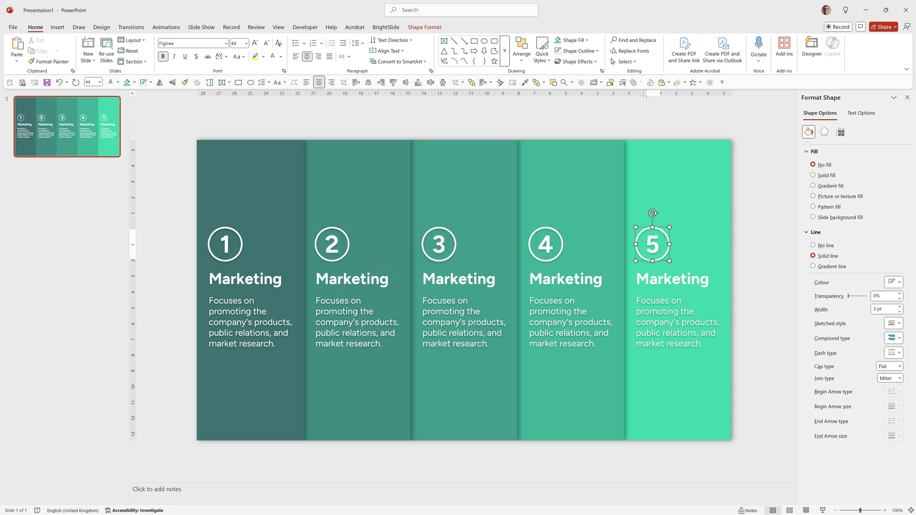
Retitle columns 2–5 Sales, Operations, Finance and Research, widening the Operations heading to one line.
double_click(347, 279)
text(Sales)
double_click(458, 278)
text(Operations)
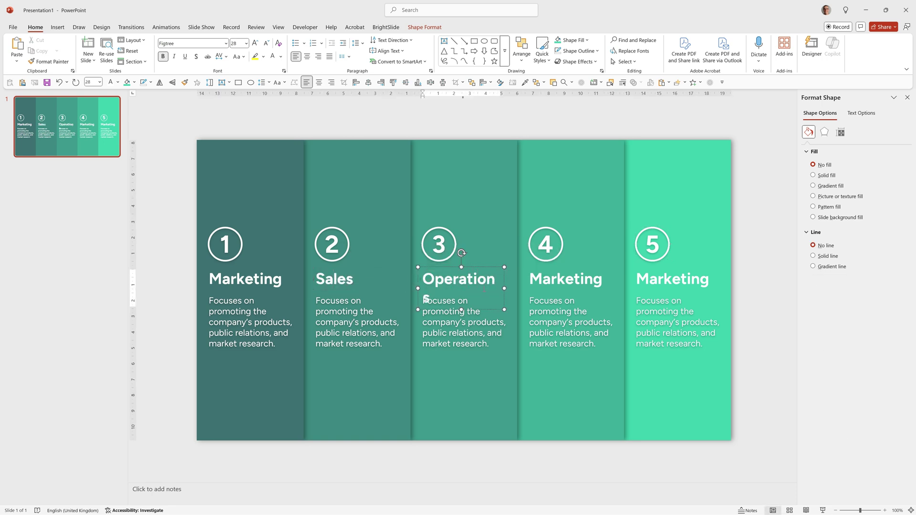
drag(504, 289, 511, 289)
double_click(546, 280)
text(Finance)
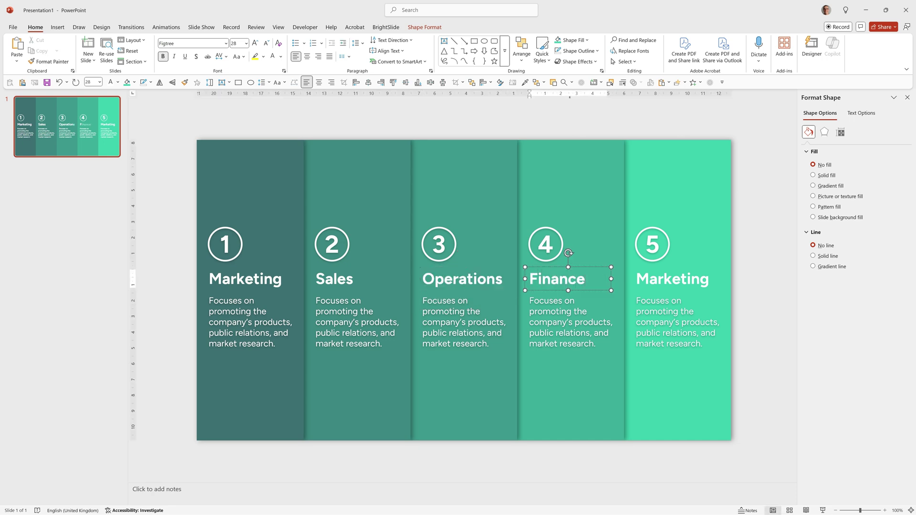
double_click(650, 277)
text(Resear)
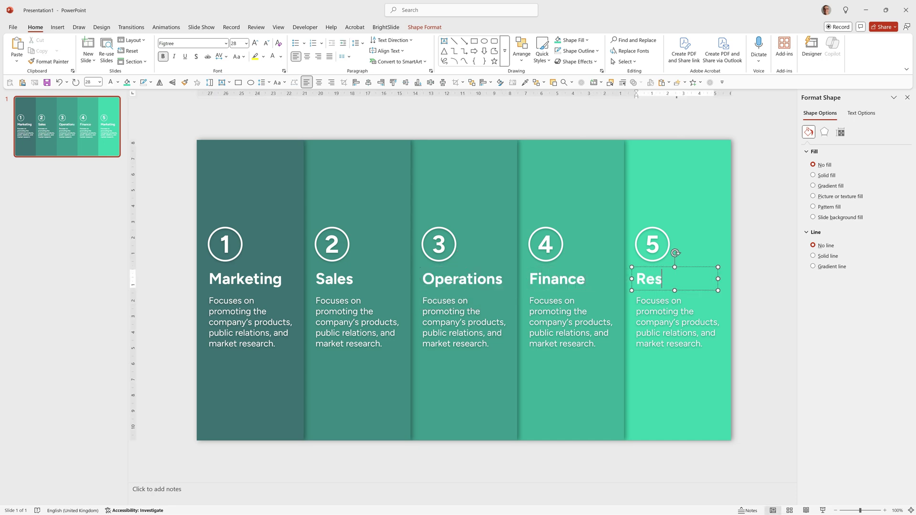
text(ch)
key(Escape)
key(Escape)
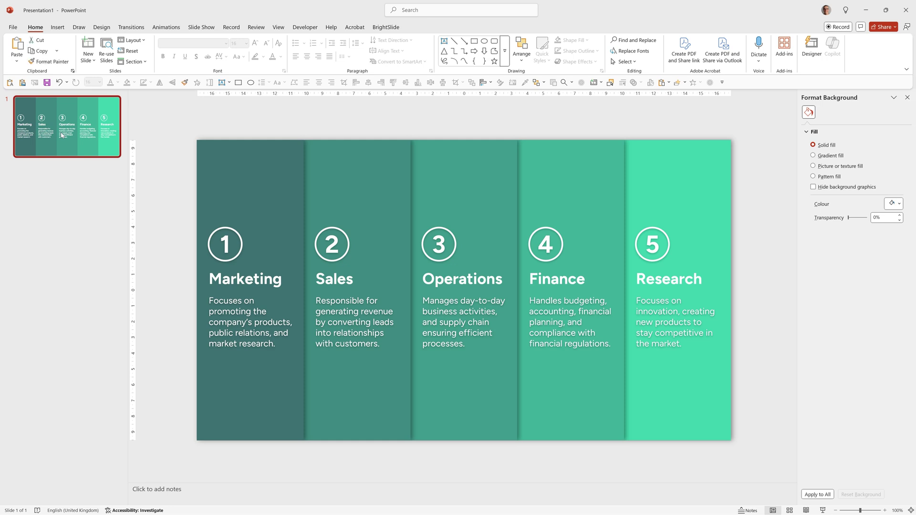
Duplicate the slide and move the Sales to Research columns off its right edge.
key(ctrl+d)
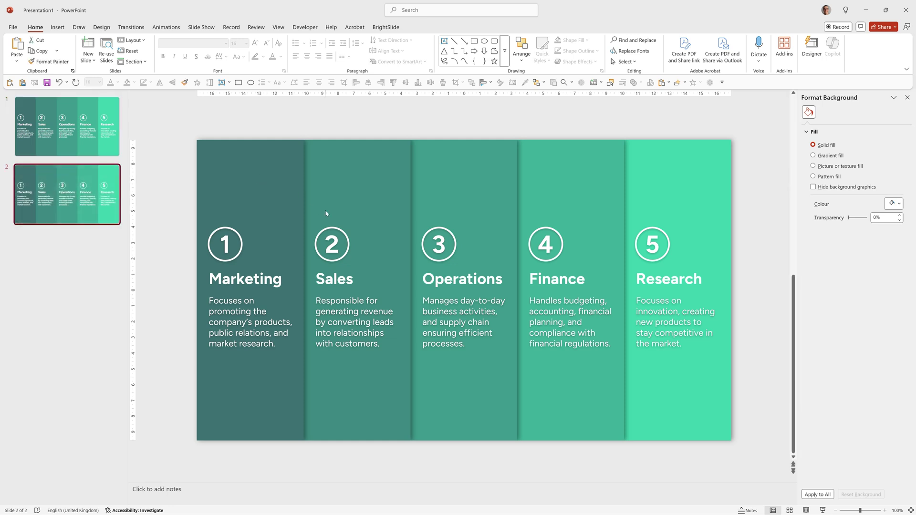
scroll(325, 214, down, 3)
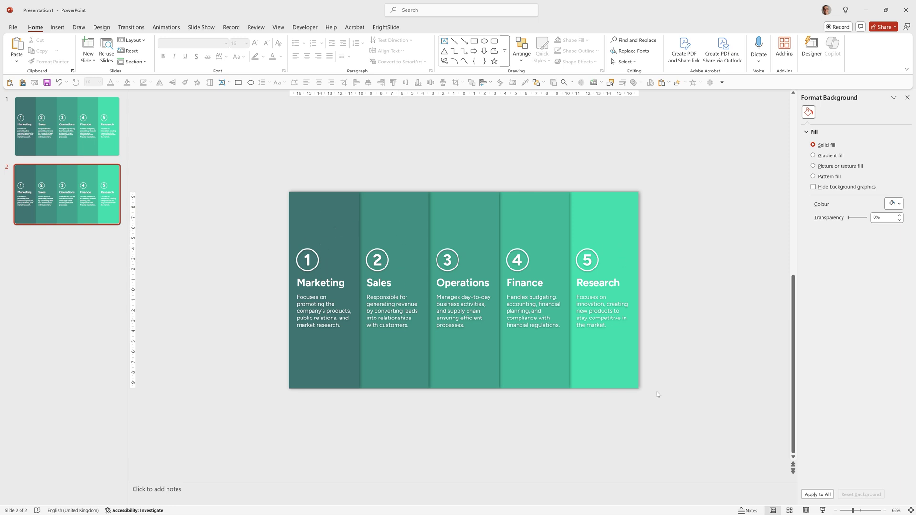
drag(678, 409, 341, 150)
drag(388, 216, 678, 224)
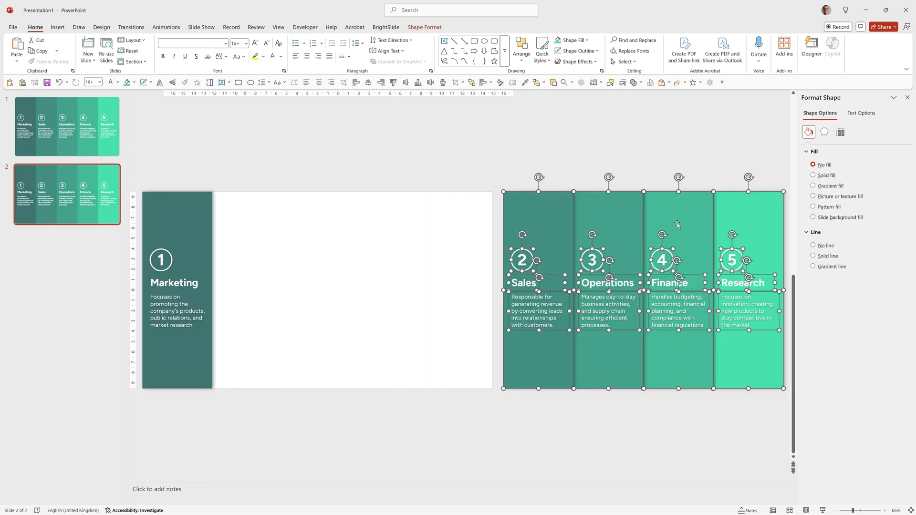
click(499, 183)
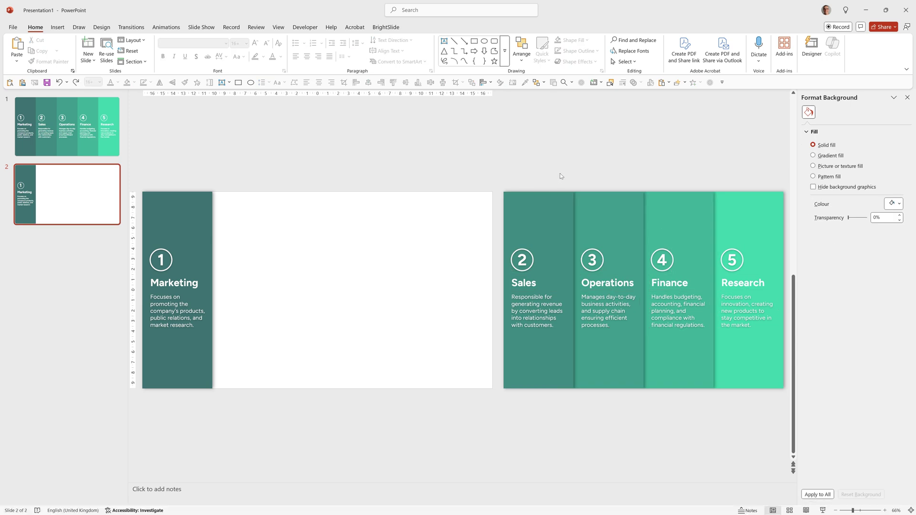
Stack the Operations, Finance and Research columns on top of the Sales column.
drag(560, 176, 653, 405)
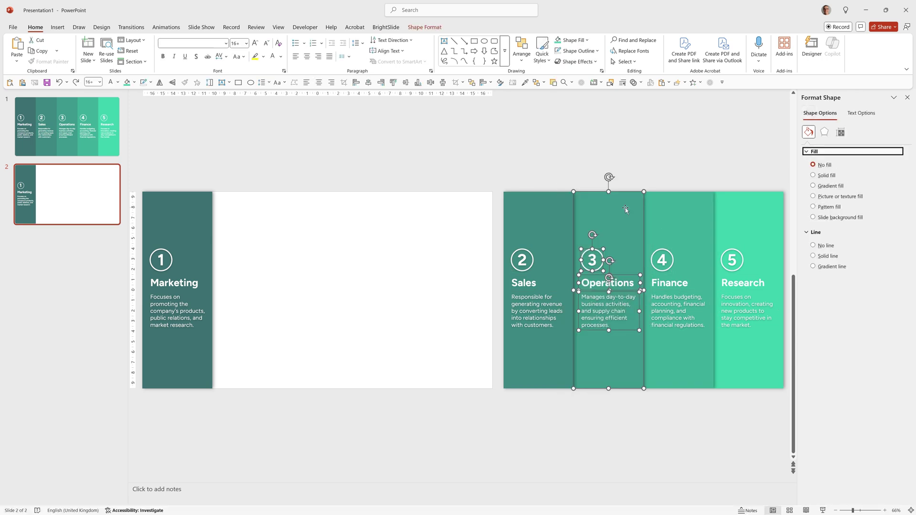
drag(563, 165, 658, 407)
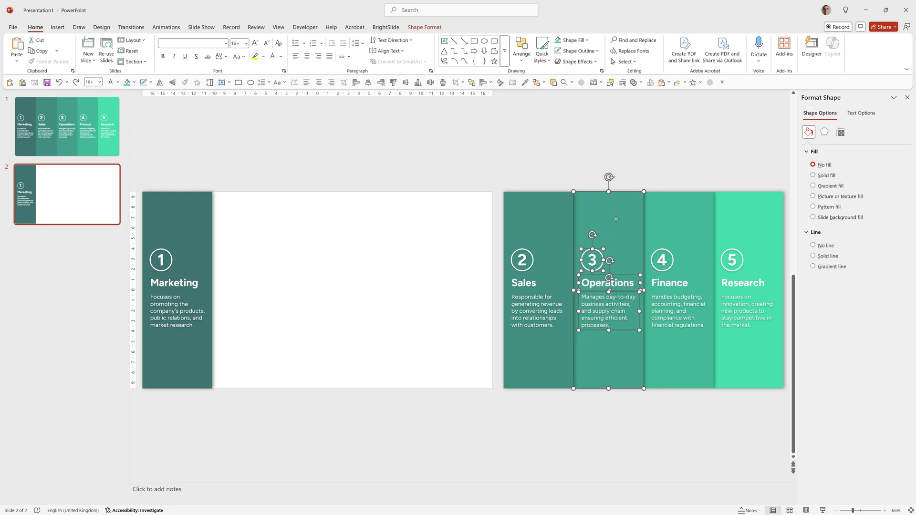
drag(614, 220, 565, 223)
drag(627, 160, 729, 406)
drag(673, 222, 565, 223)
click(683, 210)
drag(707, 162, 790, 433)
drag(751, 225, 580, 226)
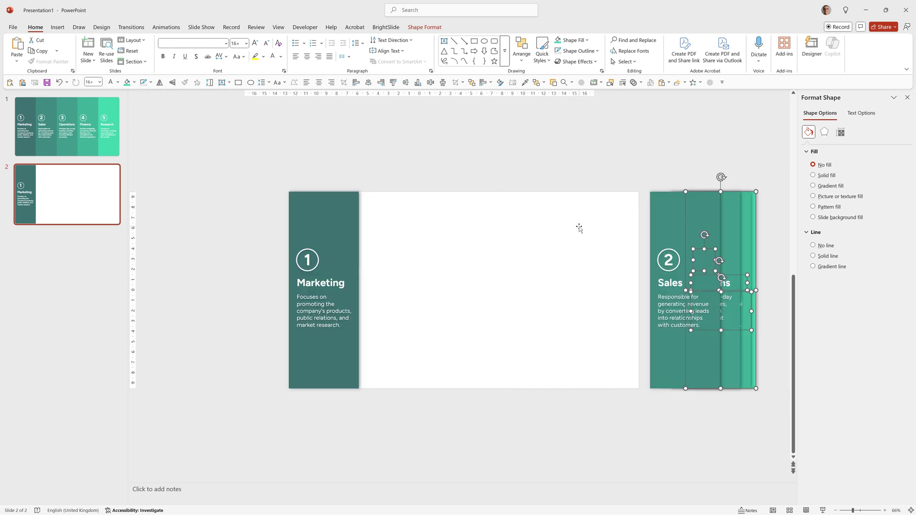
click(605, 147)
Apply the Morph transition to slide 2 with a 1.5-second duration.
click(131, 27)
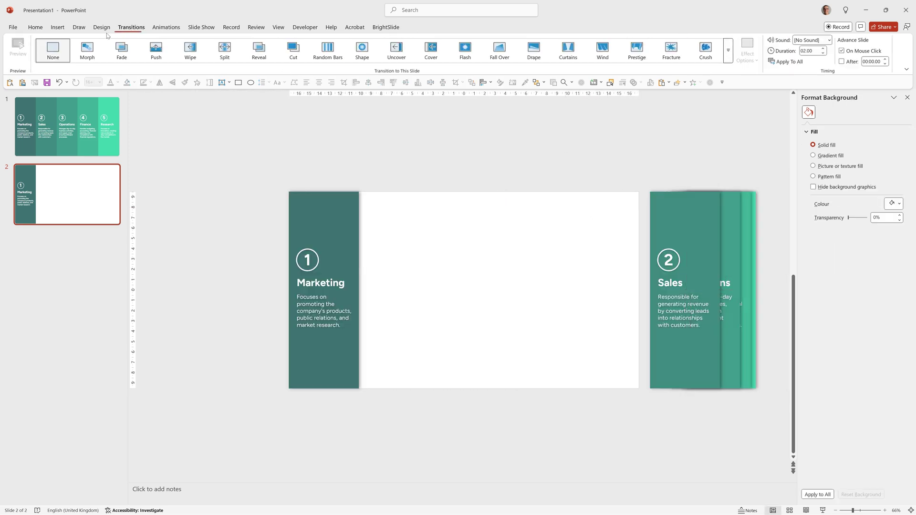
click(86, 48)
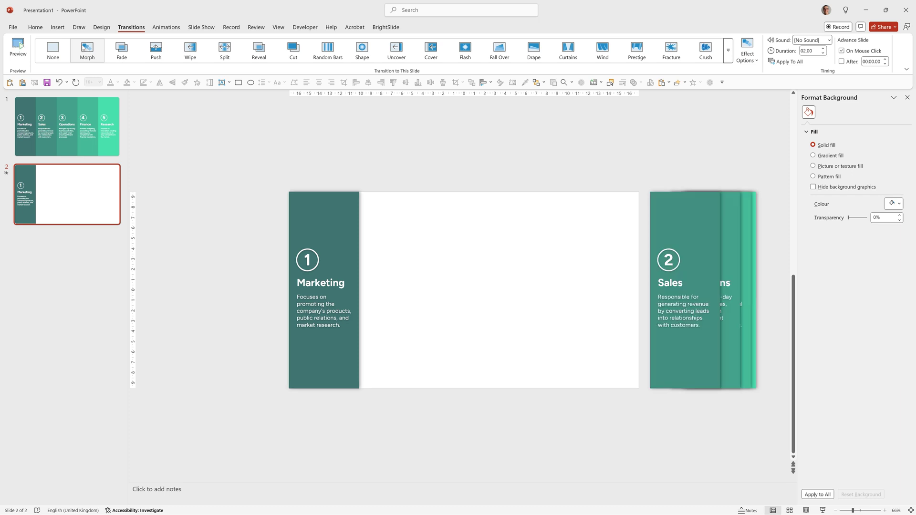
double_click(809, 50)
text(1.5)
key(Return)
Stretch the Marketing rectangle across the slide and enlarge its title to 54 pt on one line.
click(356, 233)
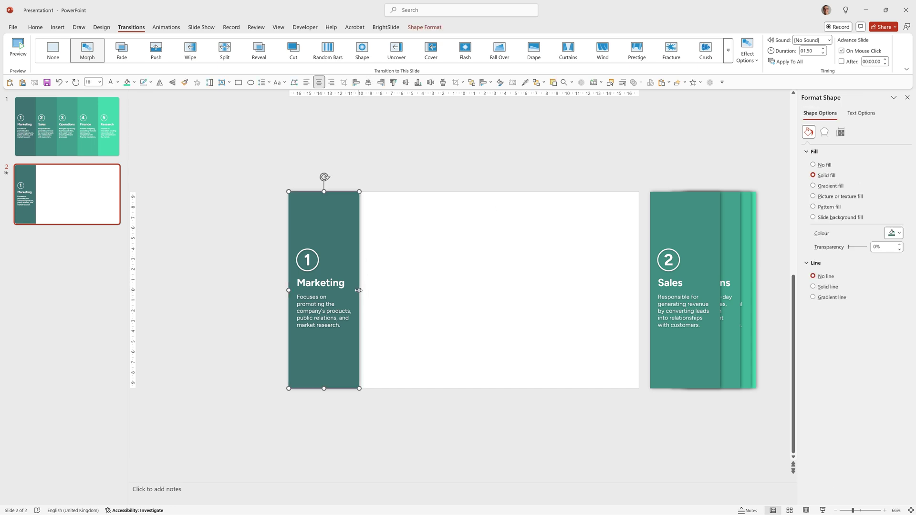
drag(359, 290, 639, 309)
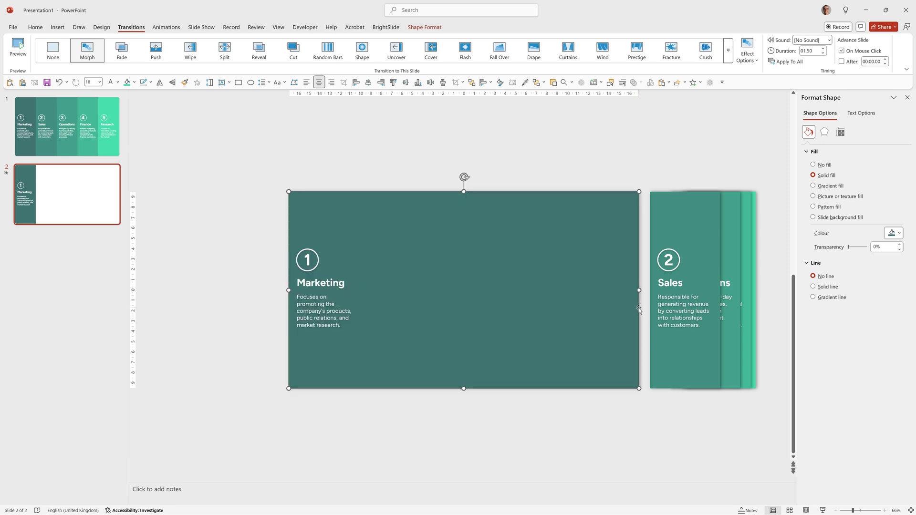
click(322, 281)
click(35, 27)
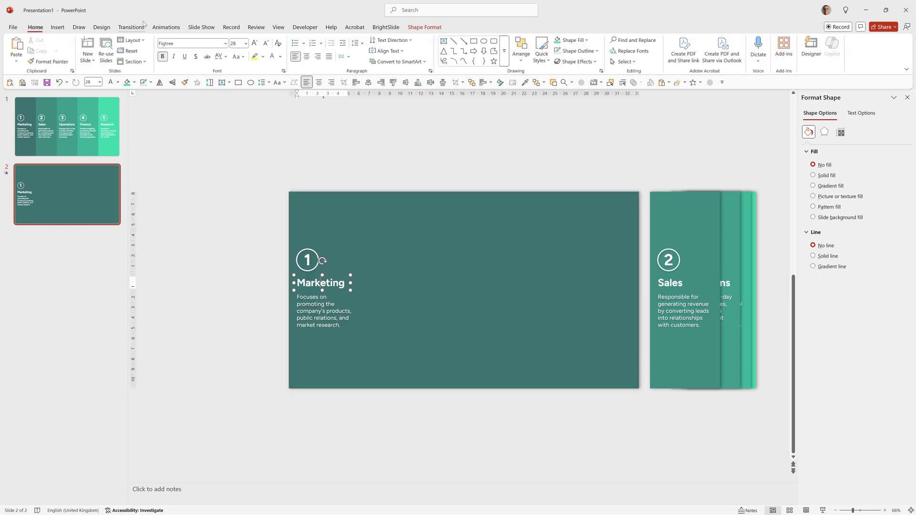
click(239, 44)
text(54)
key(Return)
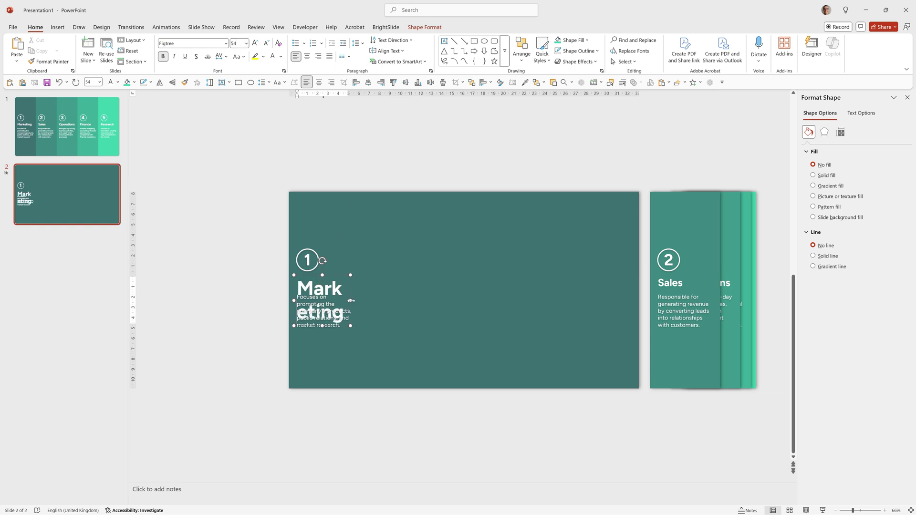
drag(351, 300, 417, 299)
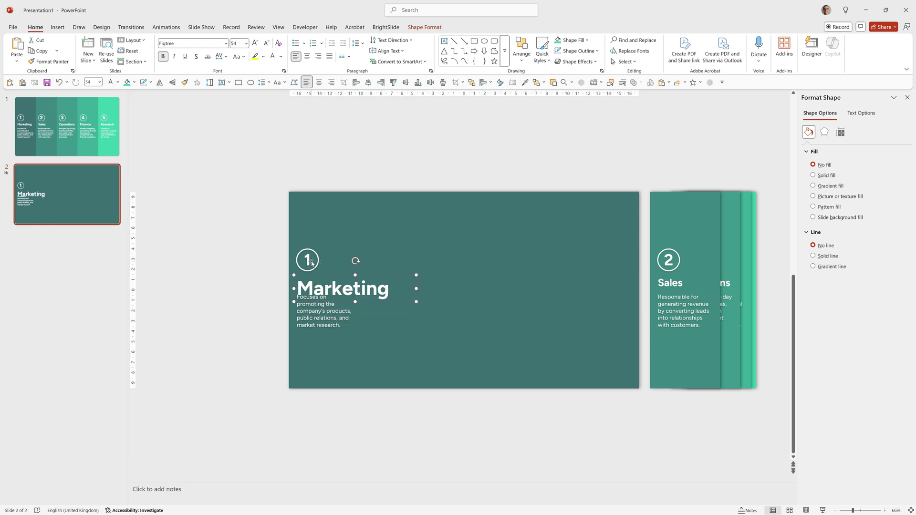
Move the number, title and description up and right, nudging the description lower.
drag(256, 238, 419, 366)
drag(318, 265, 330, 227)
click(244, 284)
click(336, 274)
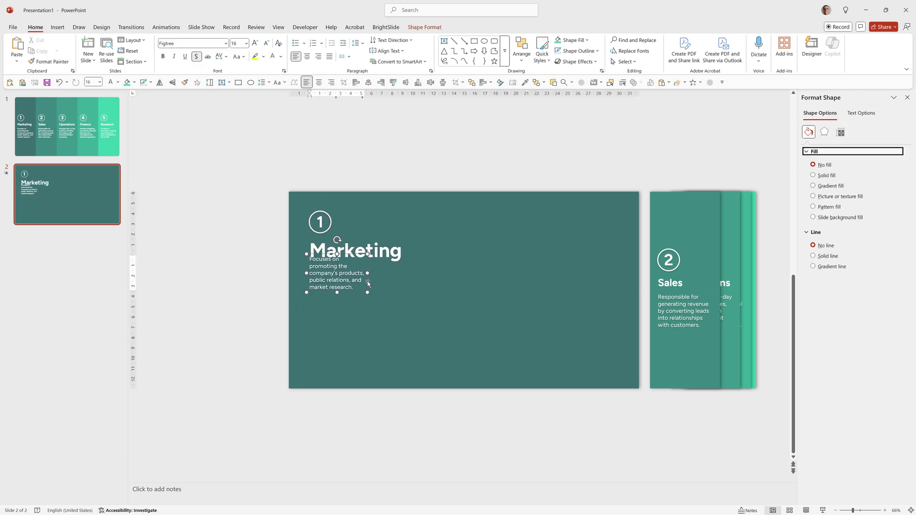
drag(368, 284, 368, 290)
Replace the description with the longer pasted Marketing text and paste in the businesswomen photo.
triple_click(347, 279)
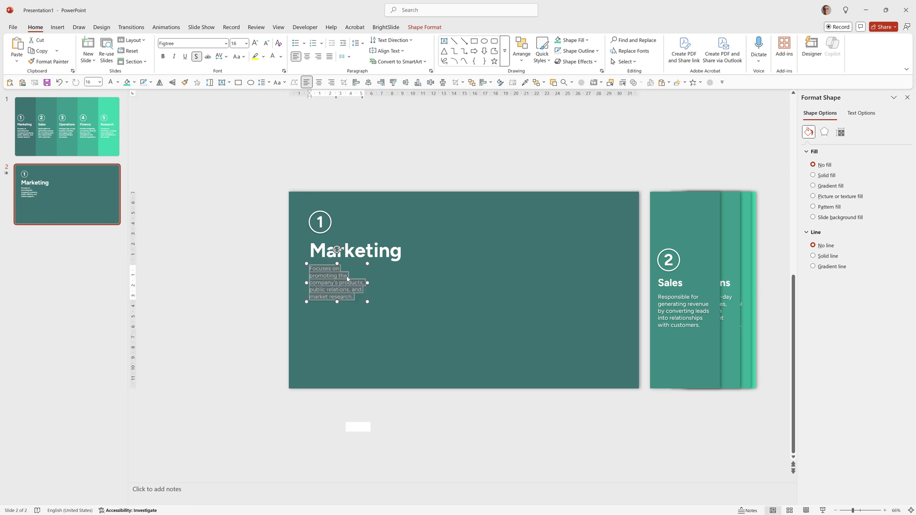
text(The Marketing unit is responsible for driving the visibility and demand for a company’s products or services. This involves crafting strategies to ensure the right audiences are aware of the company and its offerings. Ultimately, the Marketing unit bridges the gap between a company’s offerings and its potential customers, ensuring sustained growth and relevance in the marketplace.)
drag(368, 343, 441, 343)
click(231, 278)
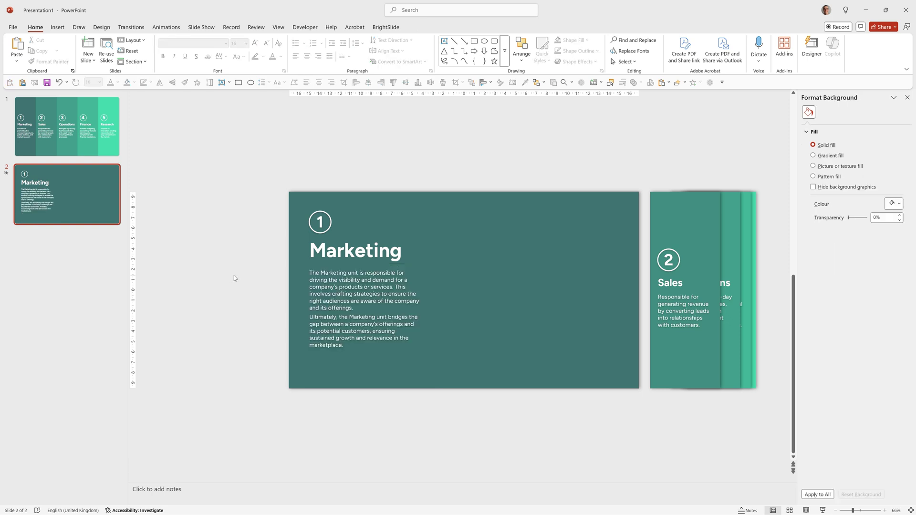
key(ctrl+v)
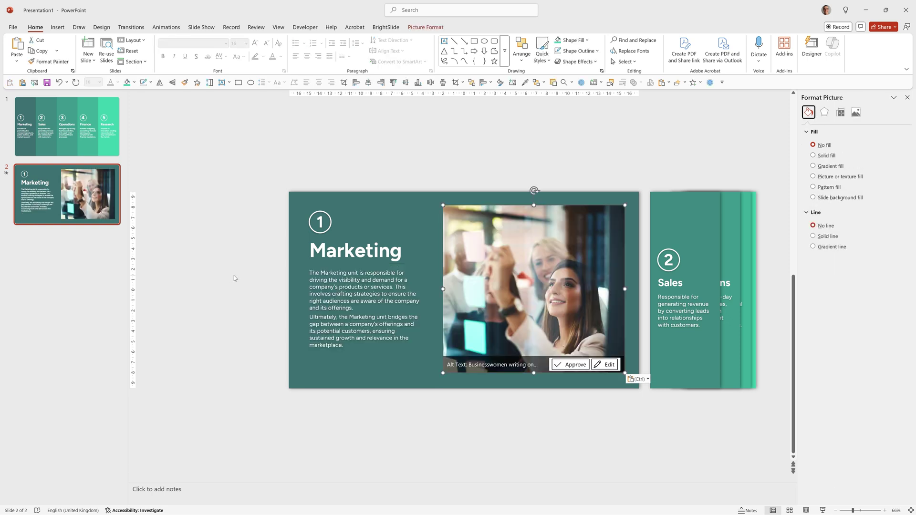
click(233, 278)
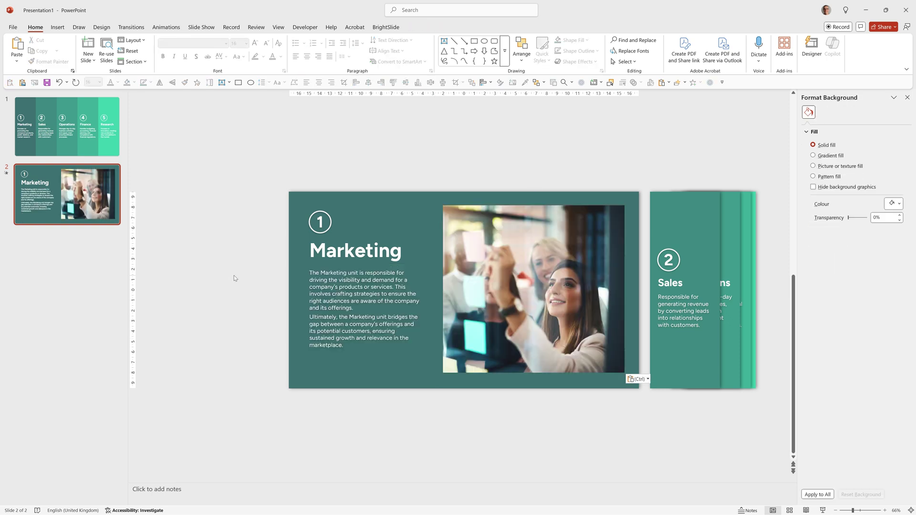
Add a rounded rectangle labelled 'back' near the bottom left in Figtree 16.
click(496, 42)
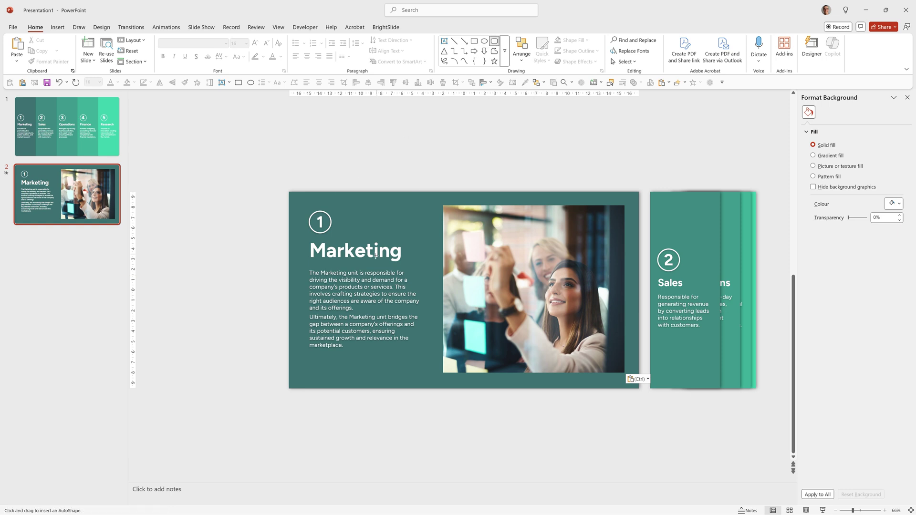
click(318, 360)
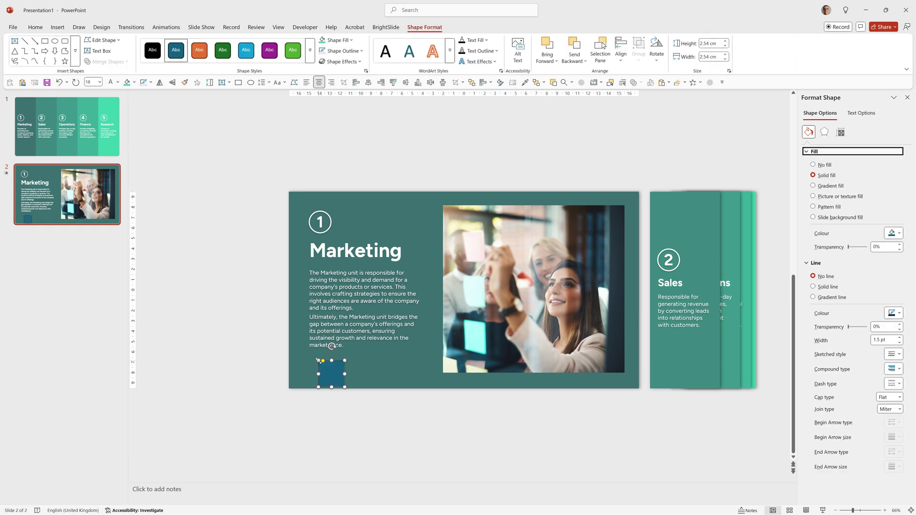
drag(345, 375, 393, 375)
text(back)
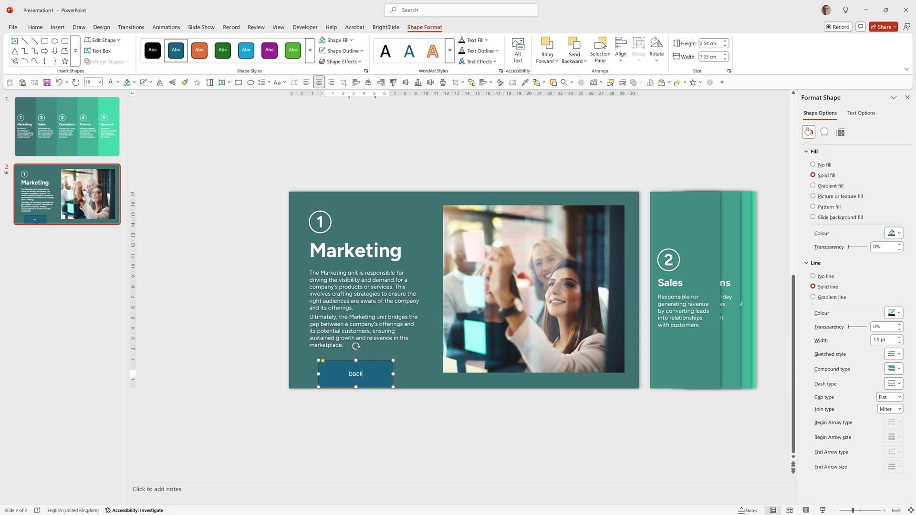
click(35, 27)
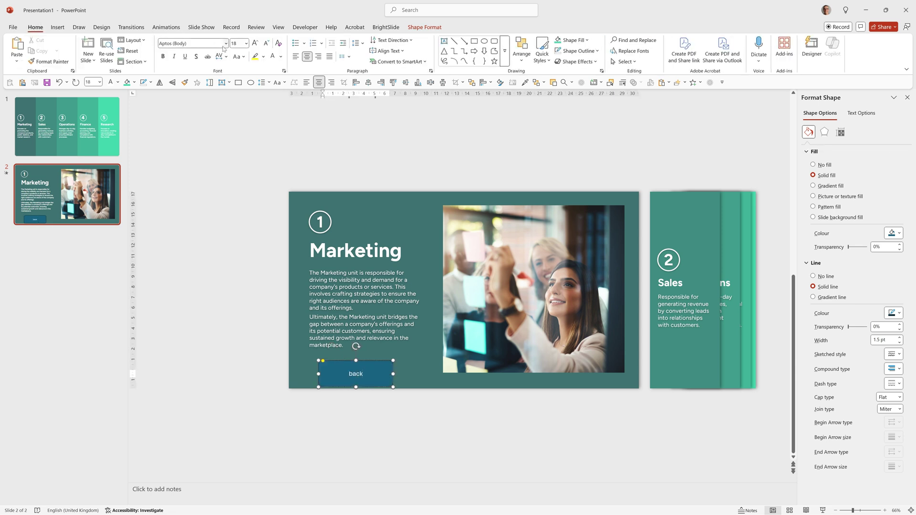
click(202, 42)
text(Figtree)
key(Tab)
text(16)
Give the back button a white fill, no outline, and text colour sampled from the slide.
click(575, 40)
click(559, 82)
click(572, 51)
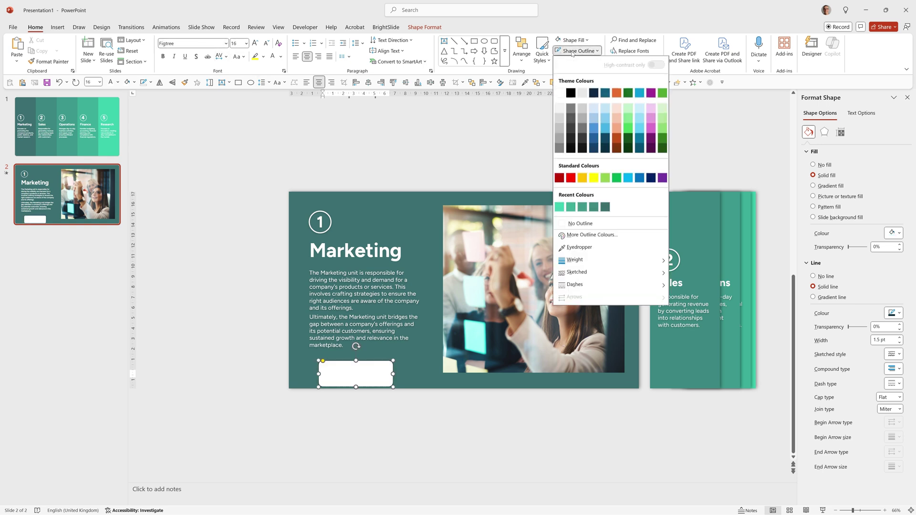
click(580, 223)
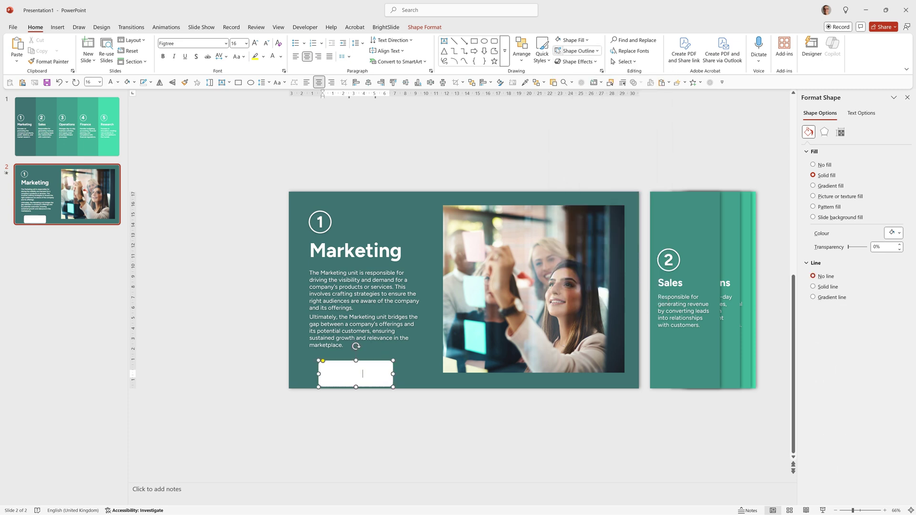
click(281, 56)
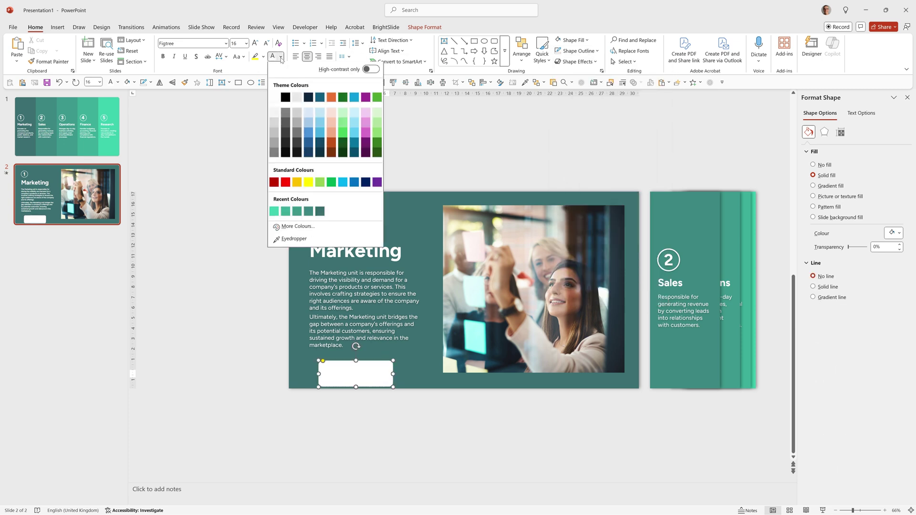
click(301, 240)
click(352, 363)
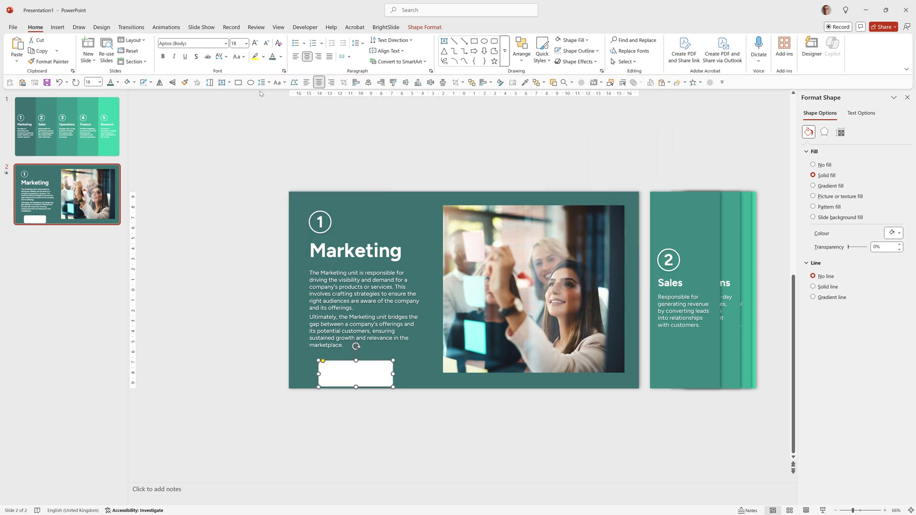
text(back)
Round the button into a pill, shrink it, and move it toward the bottom left.
drag(323, 361, 334, 361)
drag(392, 387, 372, 378)
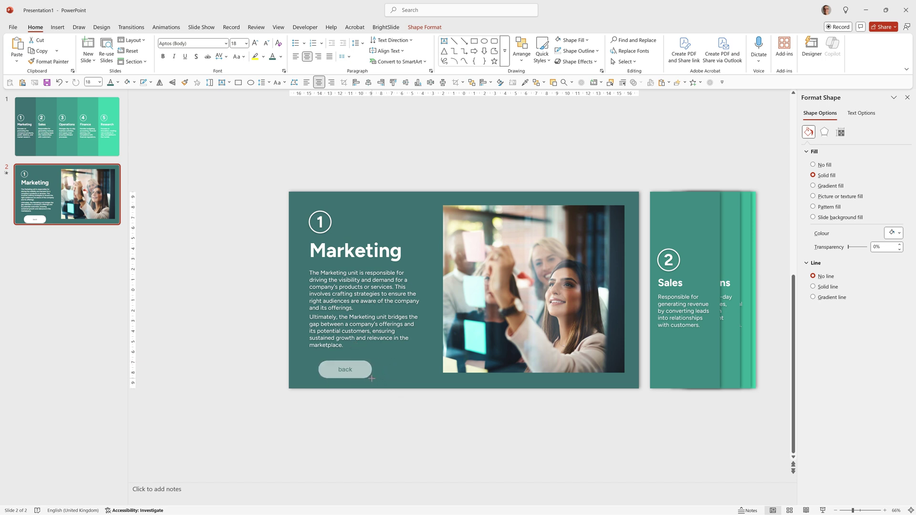
drag(372, 378, 353, 366)
click(260, 348)
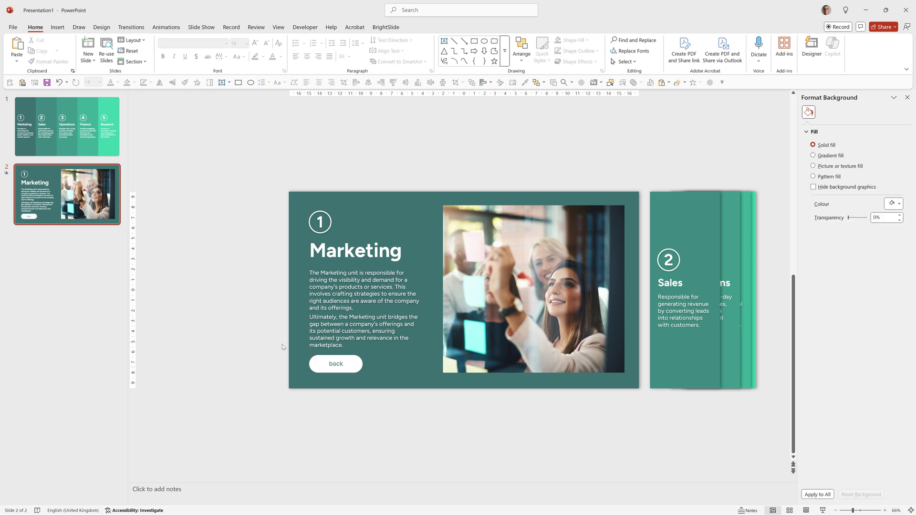
Link the 'back' button on slide 2 to Slide 1 via Place in This Document.
click(354, 363)
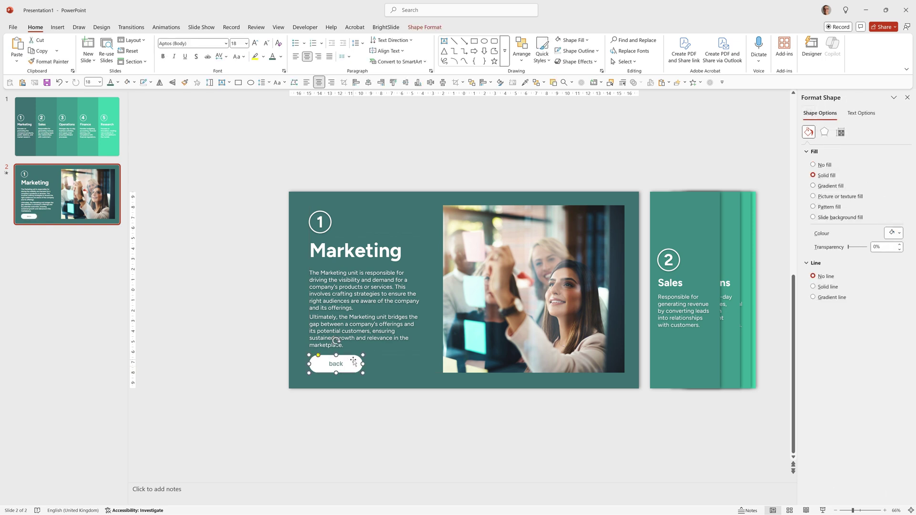
right_click(353, 363)
click(389, 220)
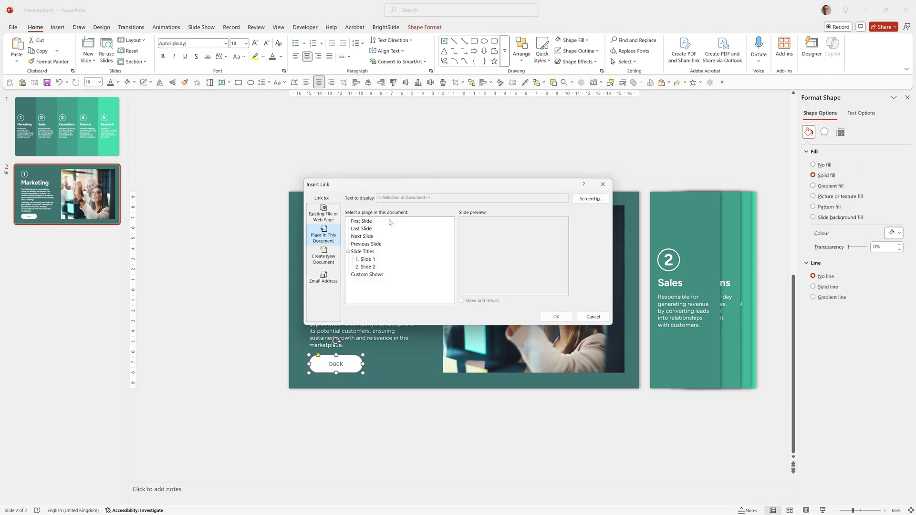
click(368, 261)
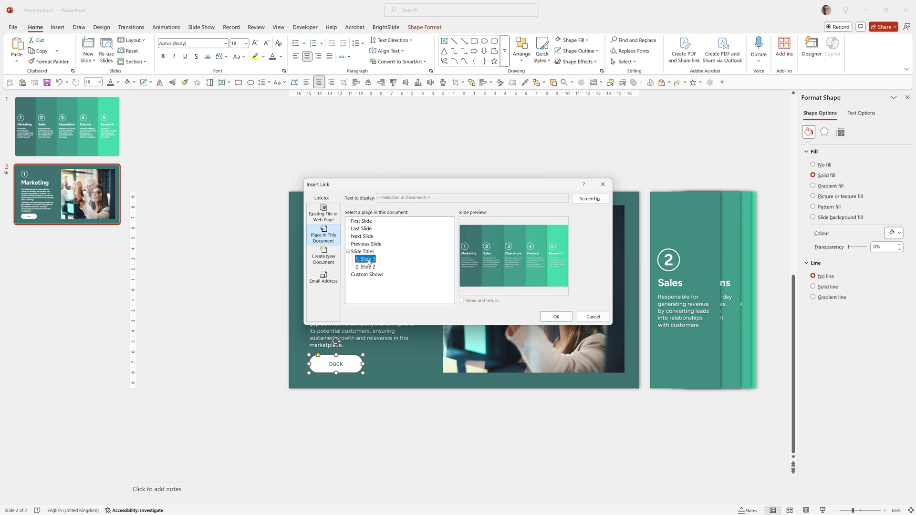
click(557, 317)
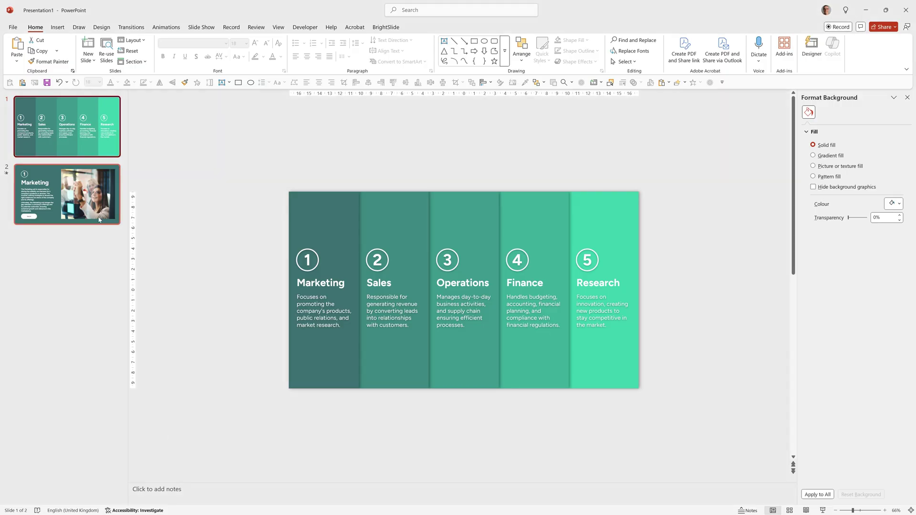
Apply a 1.5-second Morph transition to the five-panel overview slide.
click(76, 116)
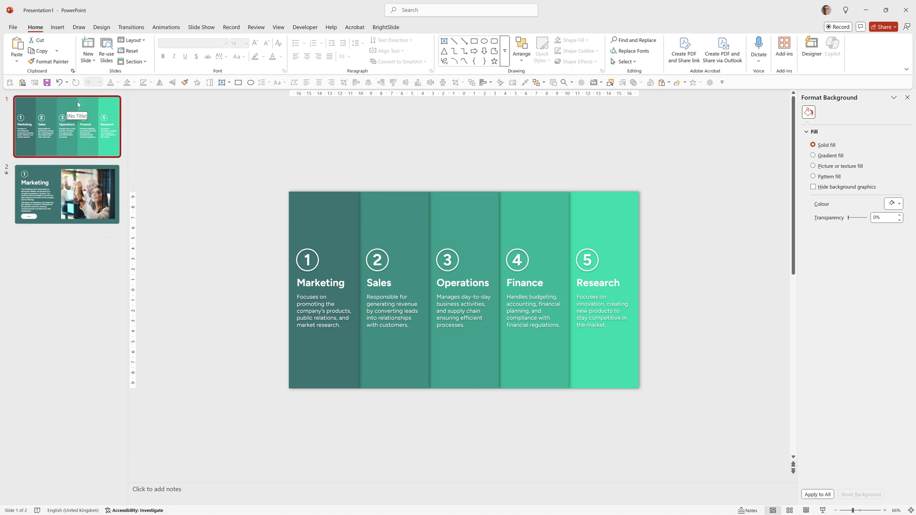
click(132, 27)
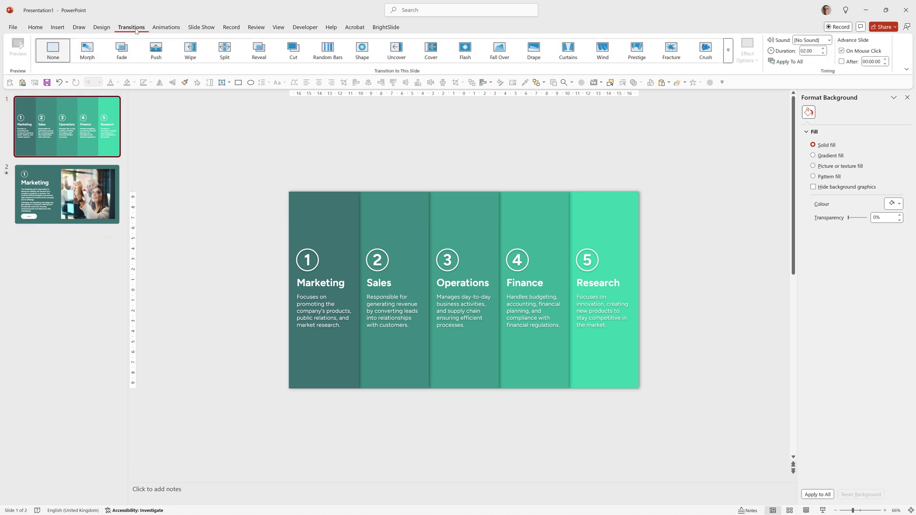
click(84, 58)
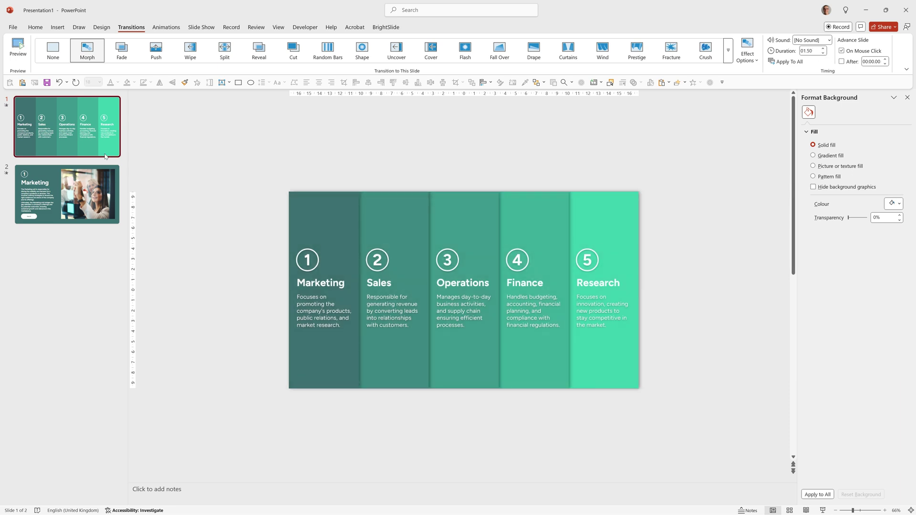
On the Marketing slide, shift the right-hand card stack slightly left, then return to the overview.
key(Page_Down)
drag(644, 175, 769, 412)
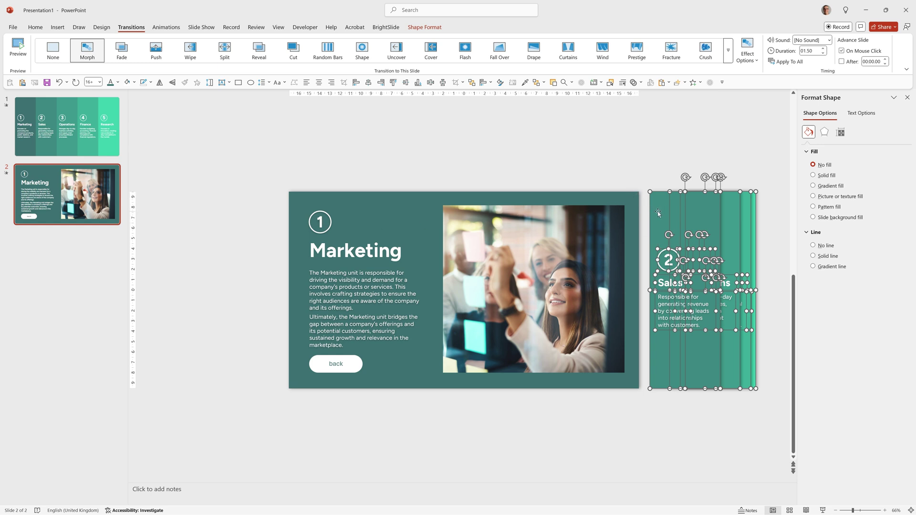
drag(657, 211, 648, 212)
click(31, 136)
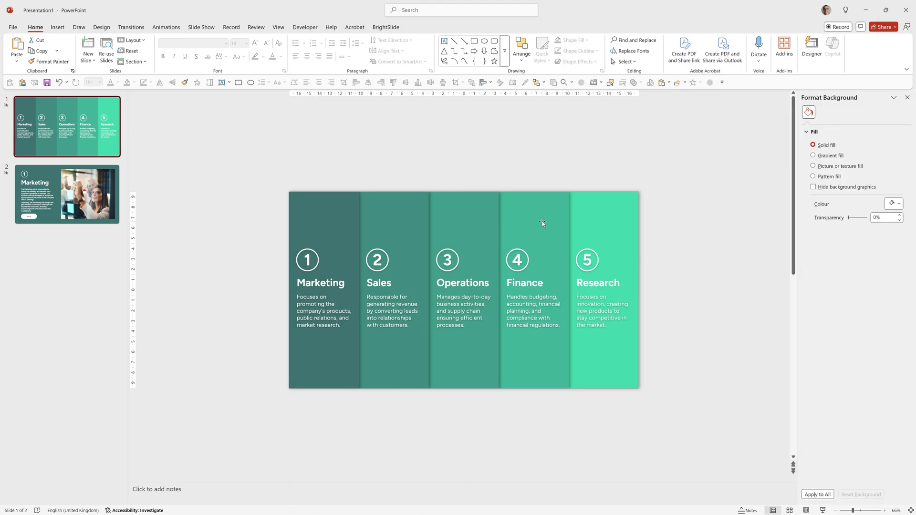
Draw a rectangle over the Marketing column with No Outline and No Fill.
click(247, 257)
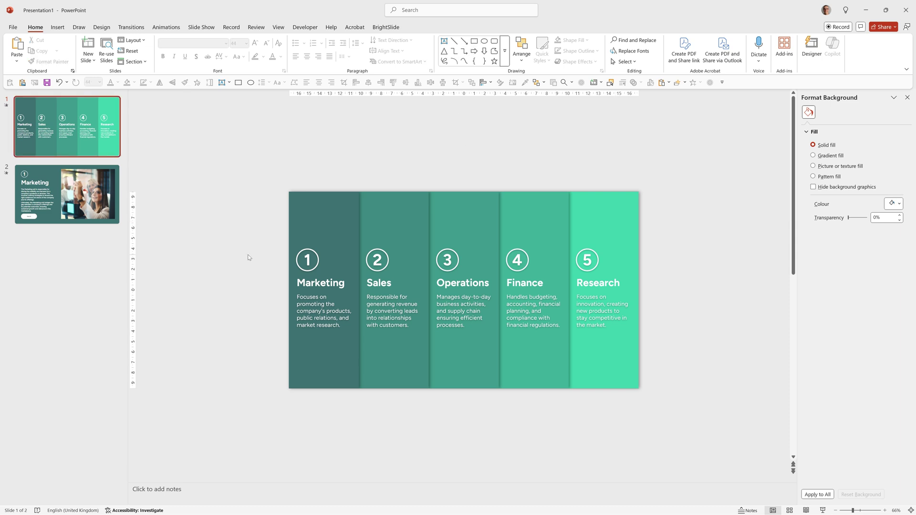
click(304, 269)
key(Tab)
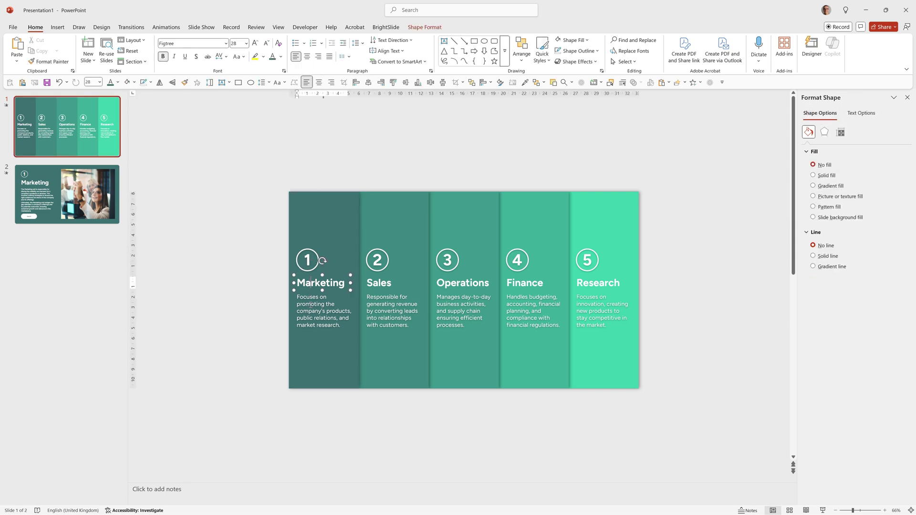
key(shift+Tab)
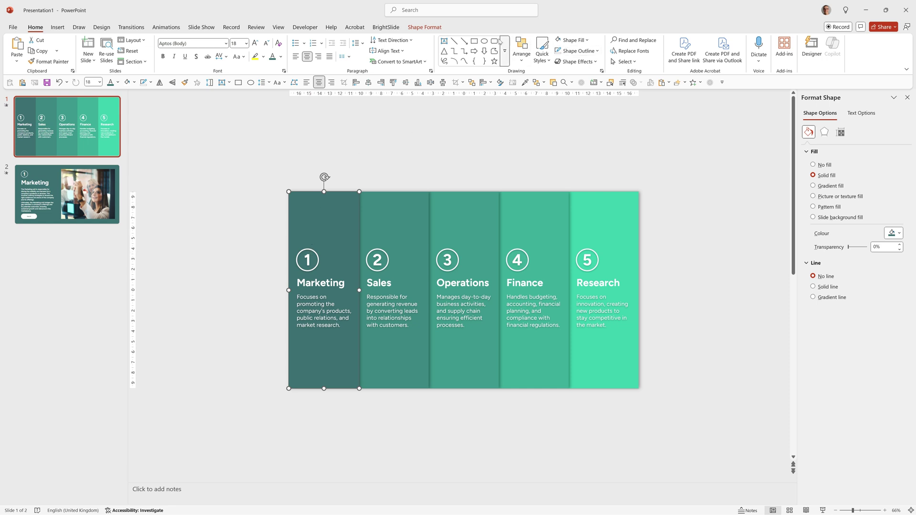
click(474, 41)
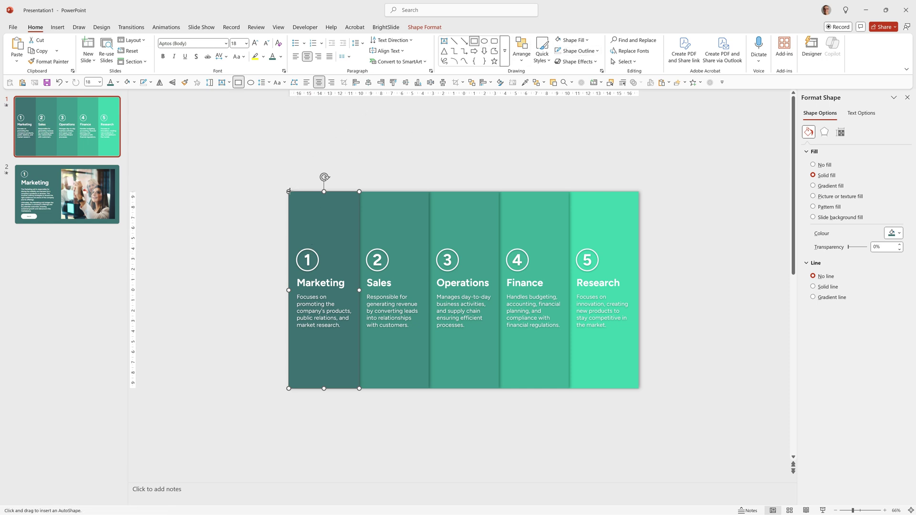
drag(291, 193, 359, 389)
click(351, 53)
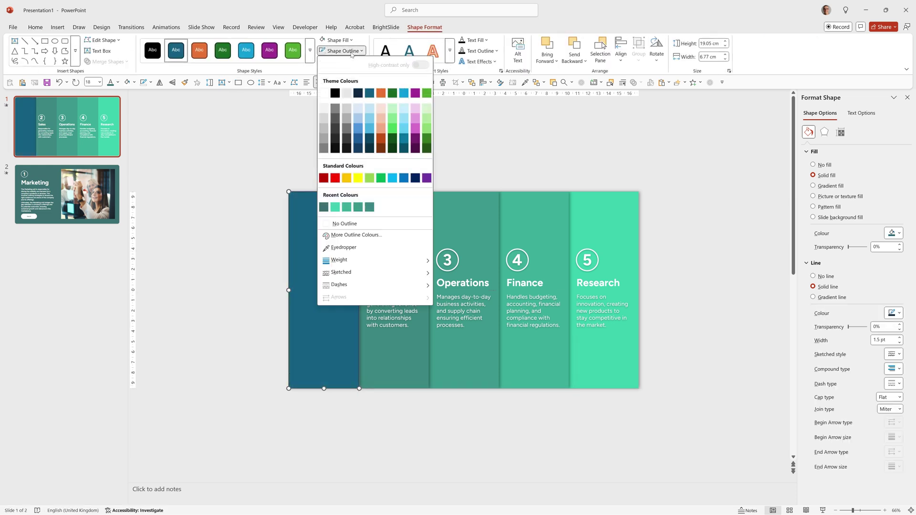
click(344, 224)
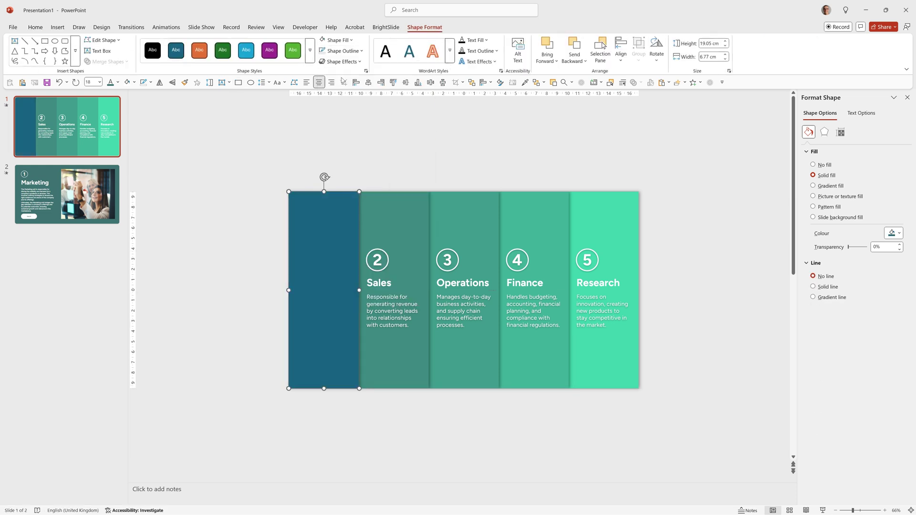
click(341, 41)
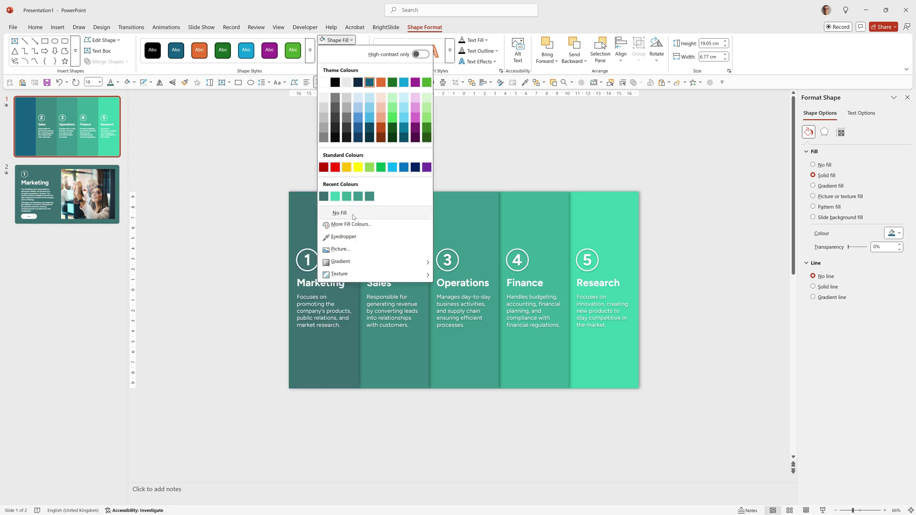
click(339, 214)
Link the invisible Marketing rectangle to '2. Slide 2' under Place in This Document.
right_click(359, 191)
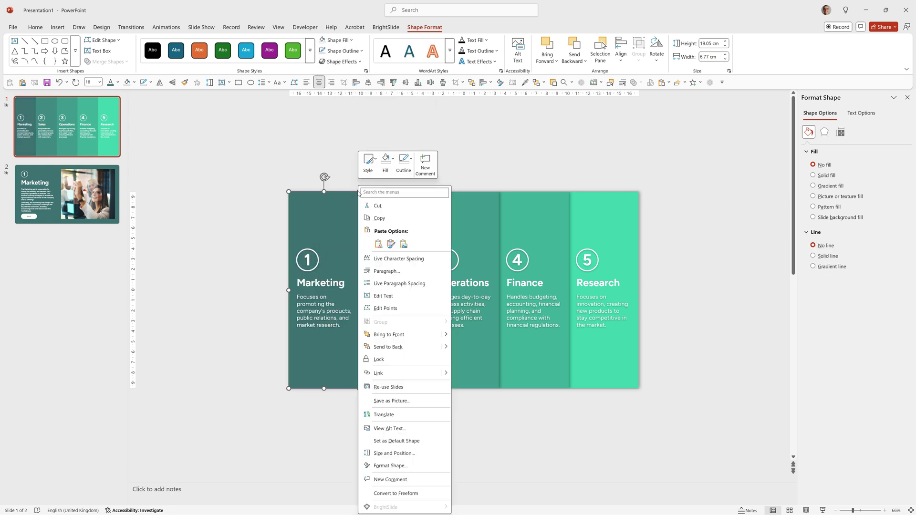
click(422, 377)
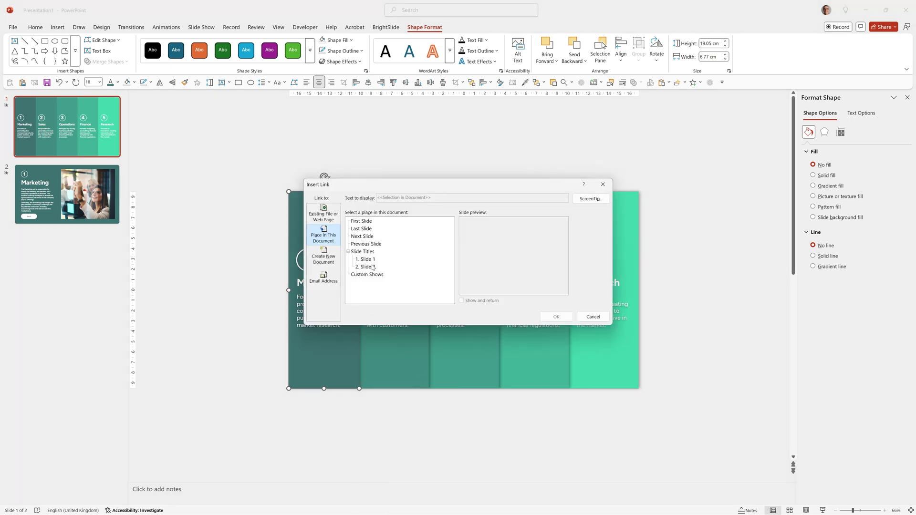
click(374, 267)
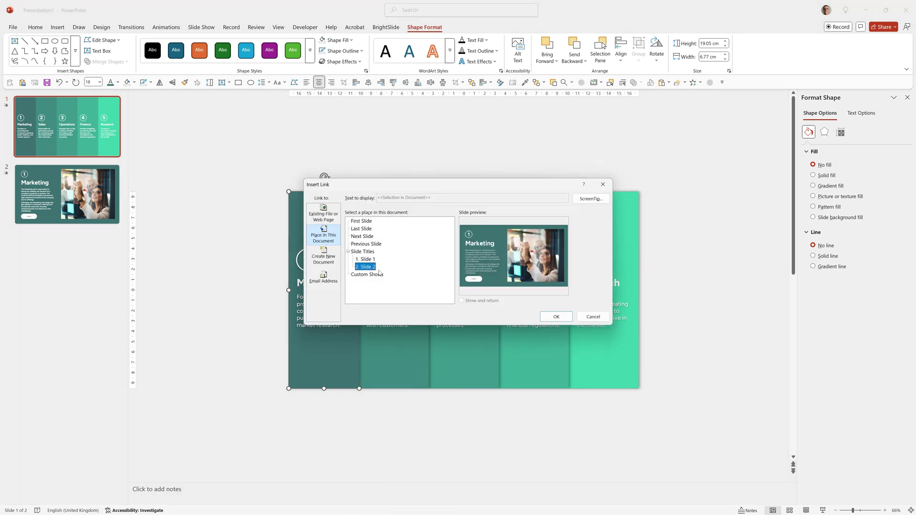
click(556, 317)
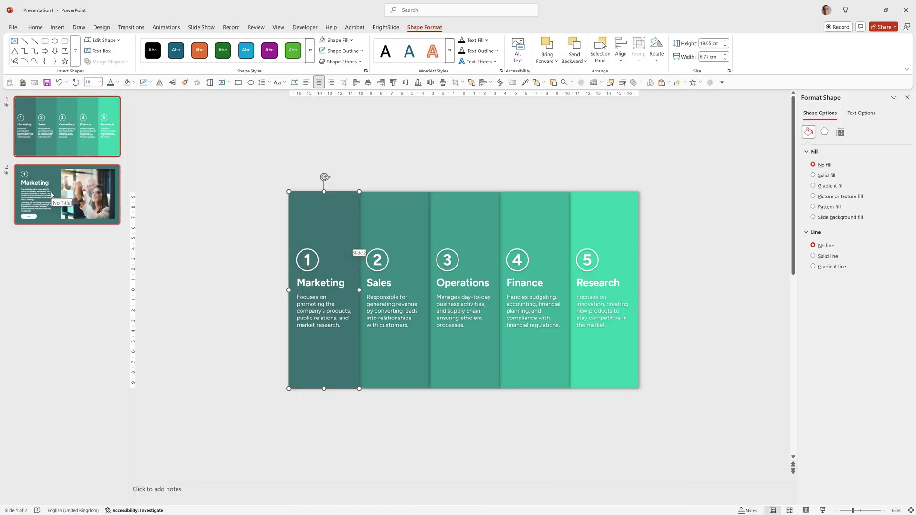
Duplicate the overview slide and move the copy to the end as slide 3.
click(51, 194)
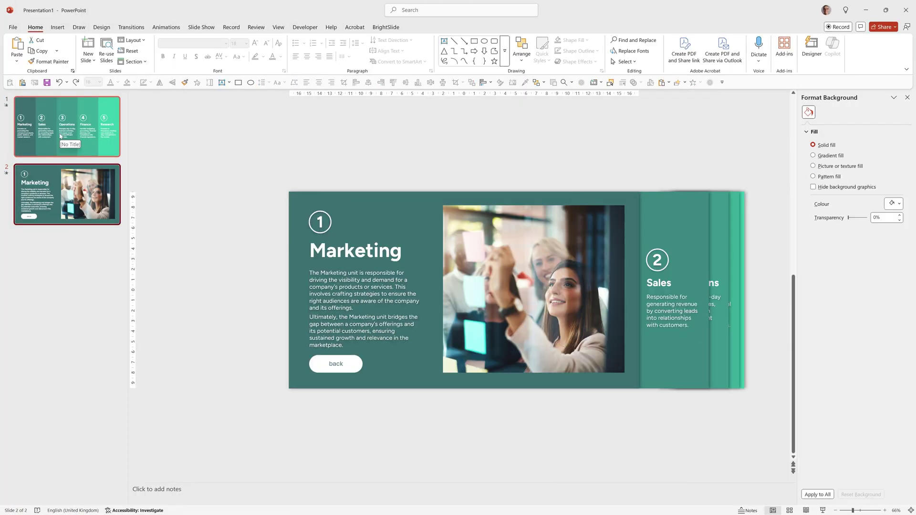
click(61, 137)
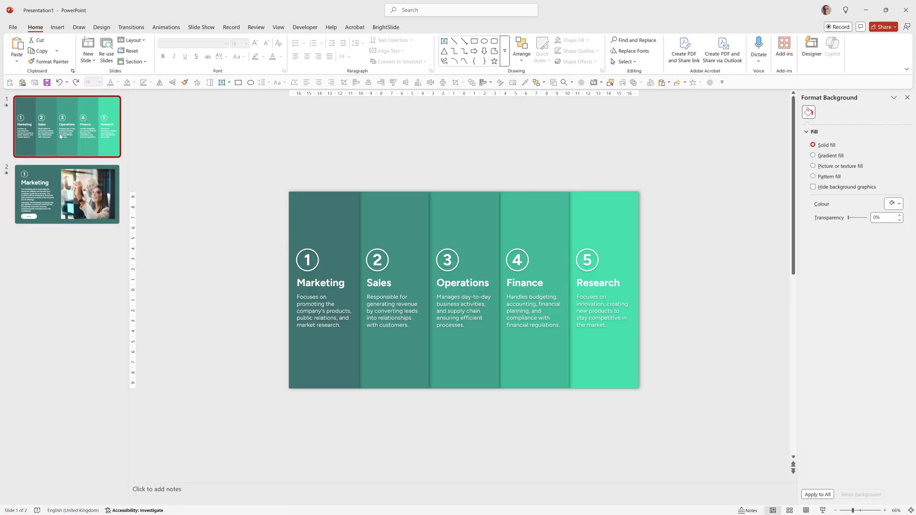
key(ctrl+d)
drag(63, 196, 72, 281)
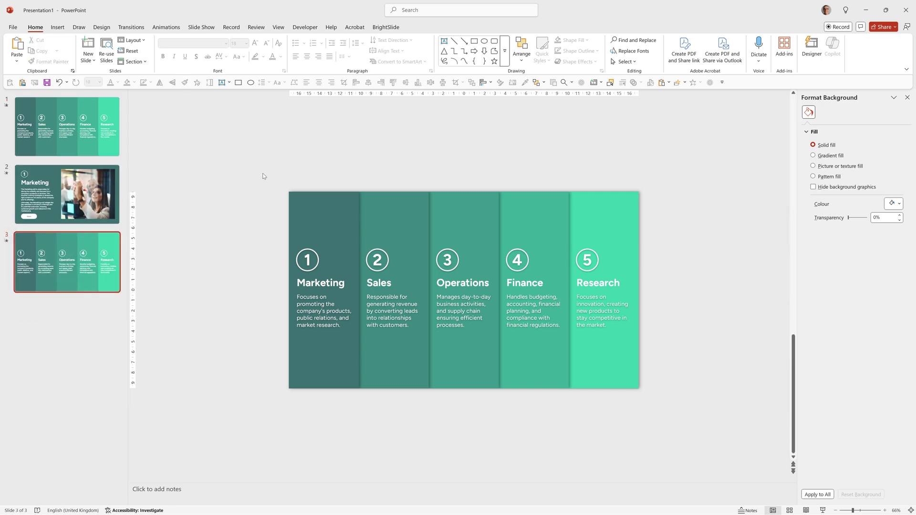
Move the Marketing column to the far left and the Operations, Finance and Research columns right.
drag(262, 173, 364, 409)
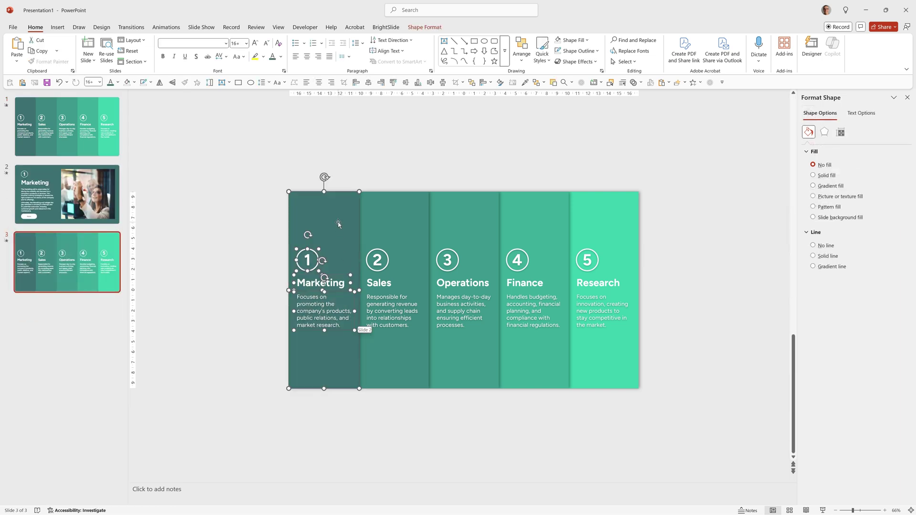
drag(339, 227, 264, 228)
drag(411, 163, 689, 411)
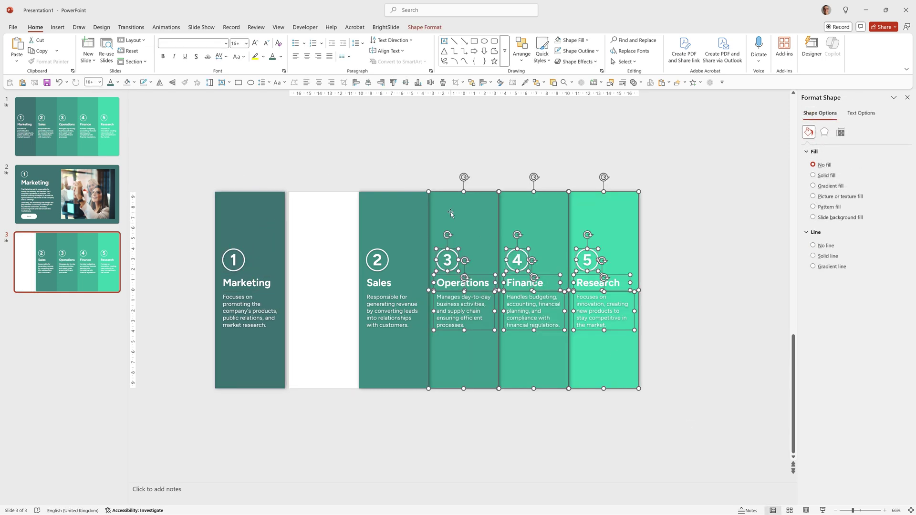
drag(451, 213, 665, 229)
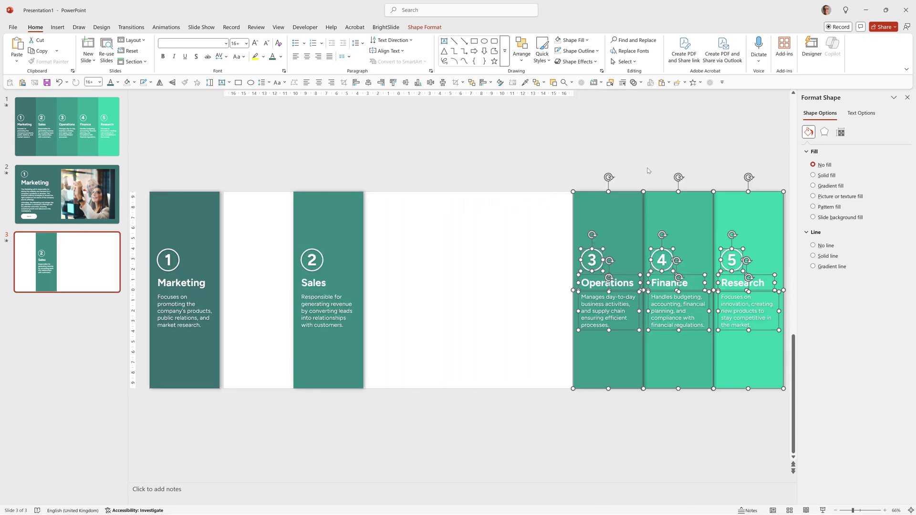
Tuck Finance behind Operations with Send Backward and slide Research behind Finance.
drag(624, 160, 726, 420)
drag(682, 216, 640, 216)
right_click(687, 168)
click(739, 396)
drag(746, 219, 638, 218)
Stretch the Sales column rectangle left to Marketing and right to the Operations stack.
click(574, 151)
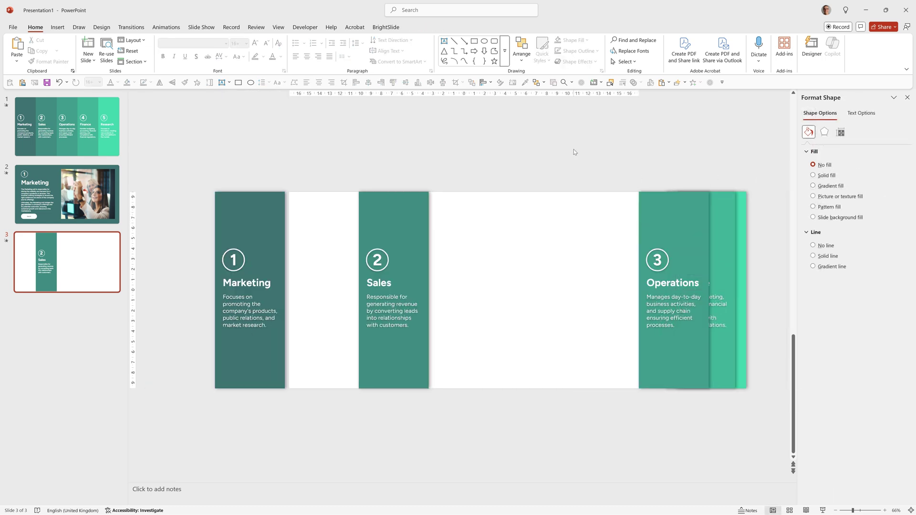
click(365, 230)
drag(359, 290, 288, 301)
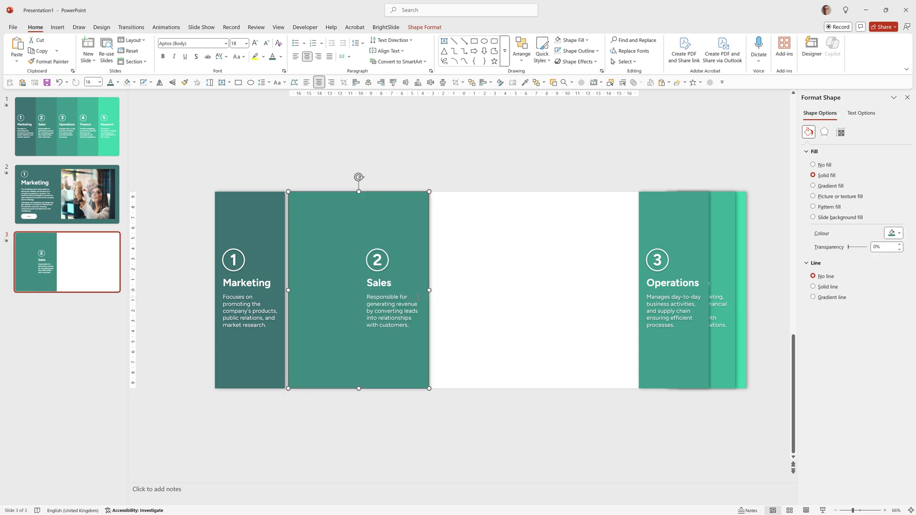
drag(429, 290, 639, 281)
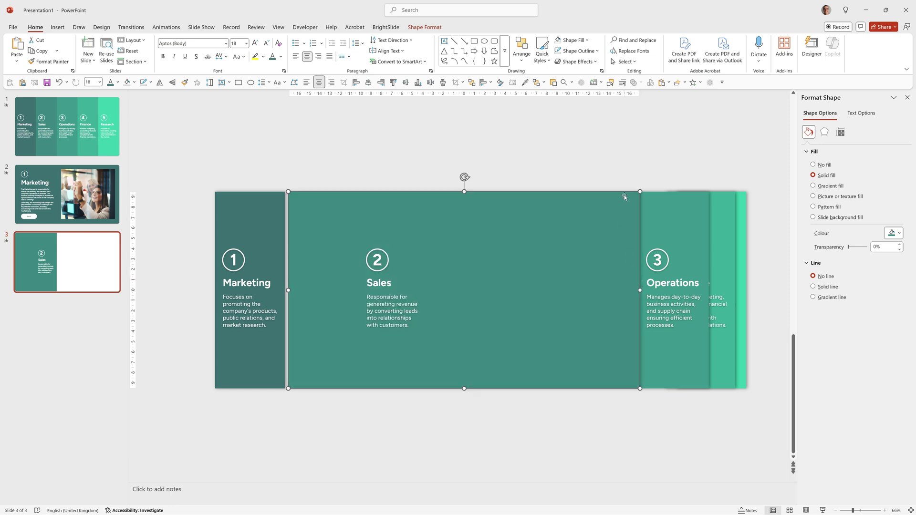
Set the Sales title to 54 pt and select it together with the 2 circle.
click(414, 275)
click(421, 276)
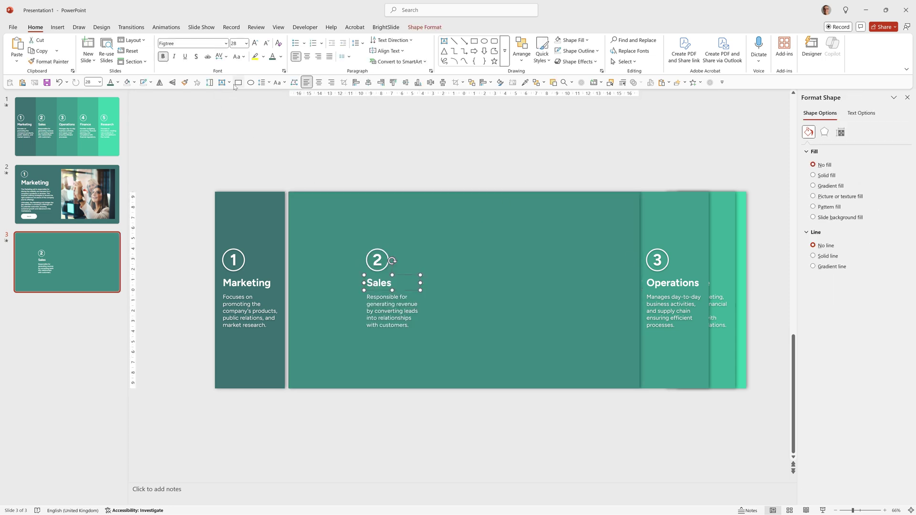
click(237, 44)
key(Return)
click(387, 268)
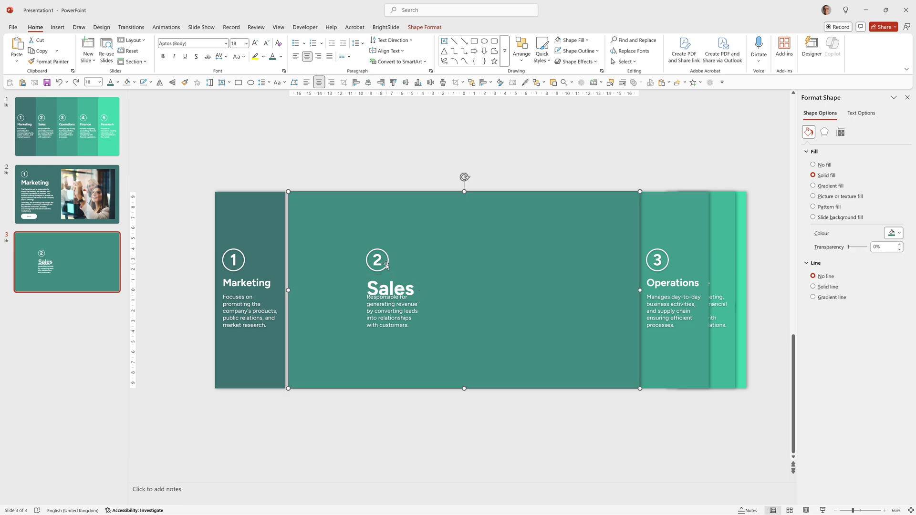
drag(344, 172, 451, 310)
Move the 2 circle and Sales title onto slide 2, aligned over the Marketing heading.
key(ctrl+x)
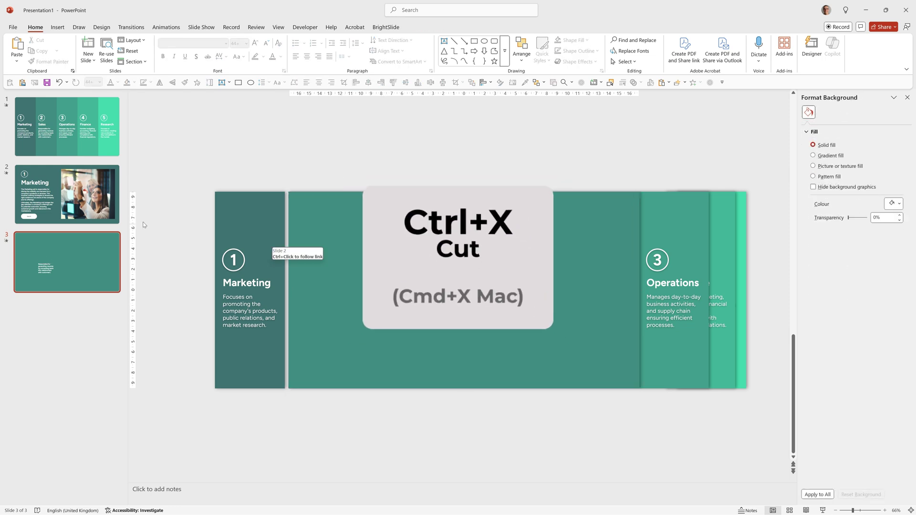
click(113, 222)
key(ctrl+v)
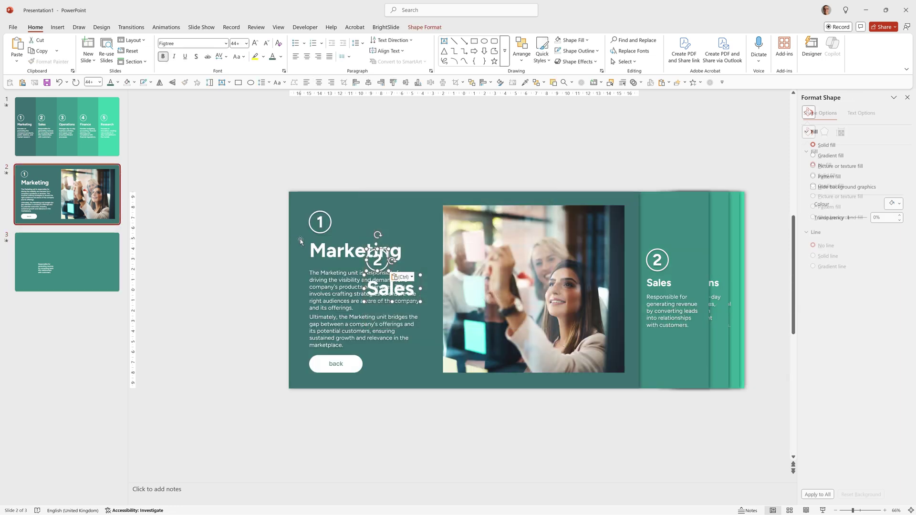
drag(360, 260, 312, 228)
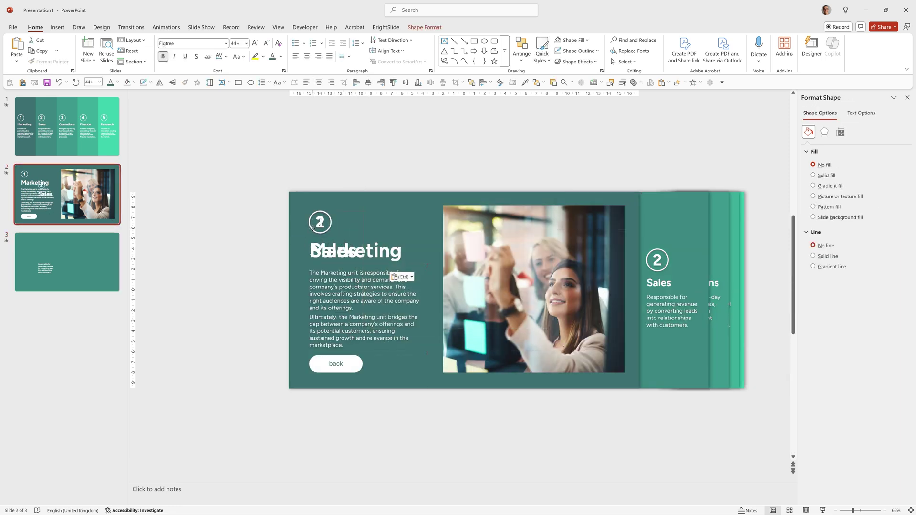
Place the aligned heading at slide 3's top left and cut the Sales description box.
key(ctrl+x)
click(58, 268)
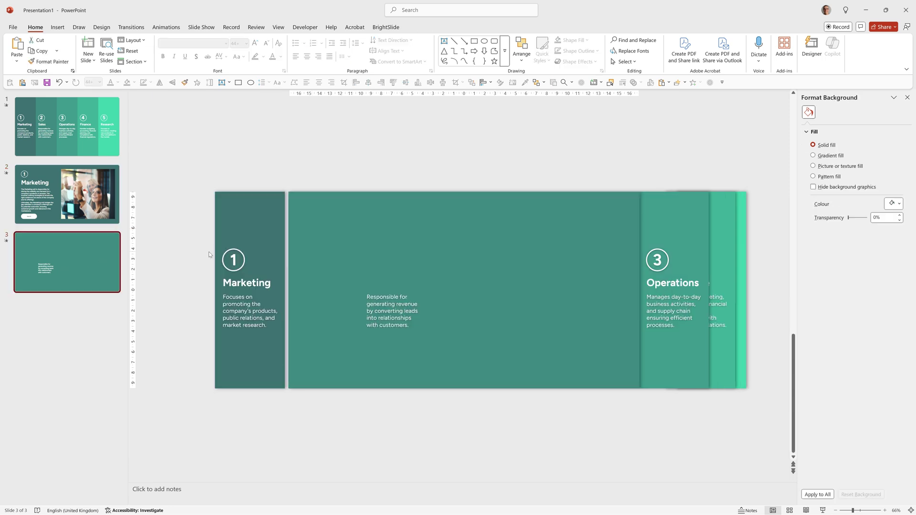
click(192, 269)
key(ctrl+v)
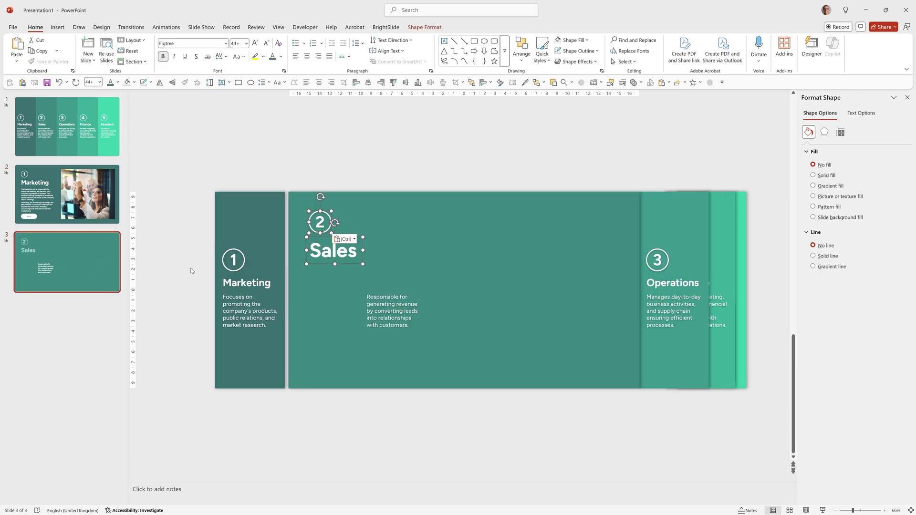
click(366, 302)
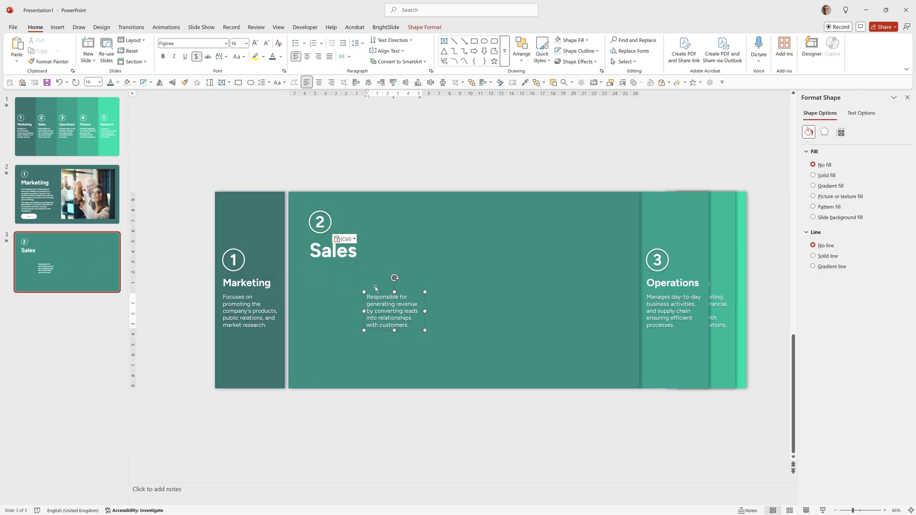
key(Page_Up)
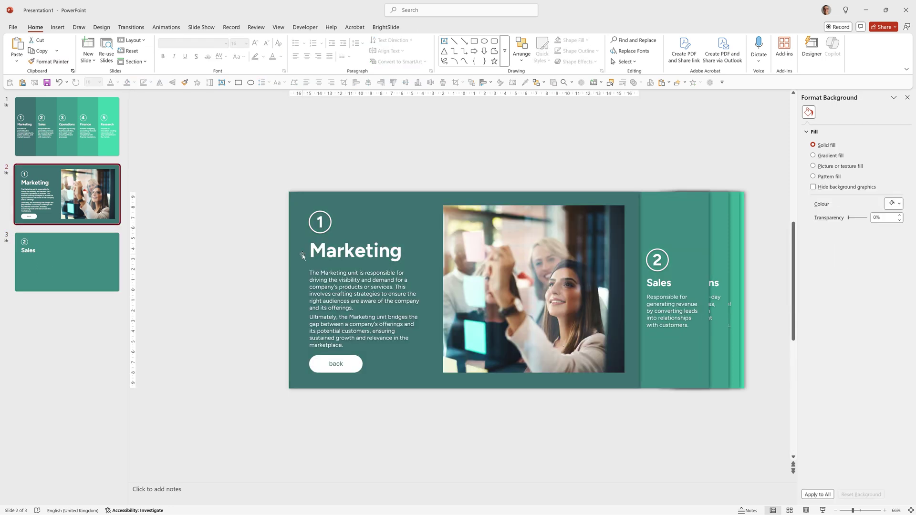
Align the description over the Marketing paragraph and place it under slide 3's Sales title.
drag(425, 308, 367, 282)
key(Delete)
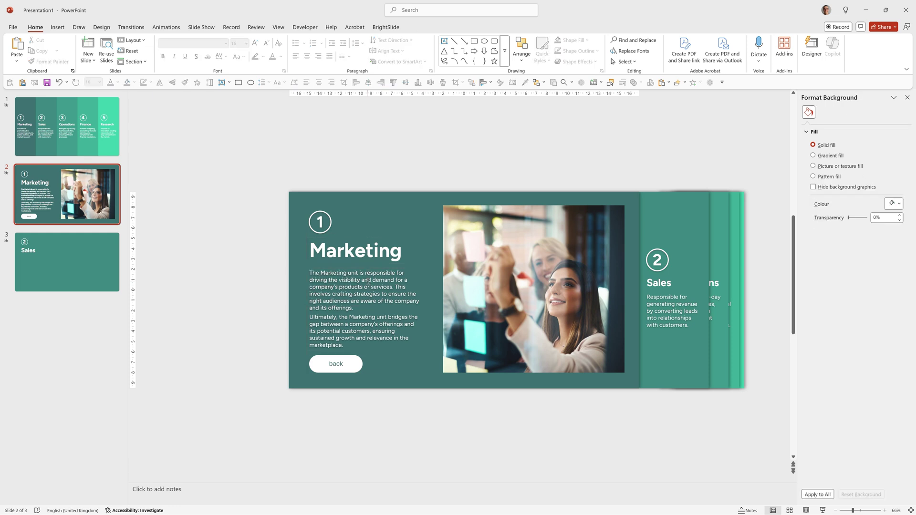
click(77, 260)
click(187, 245)
key(ctrl+v)
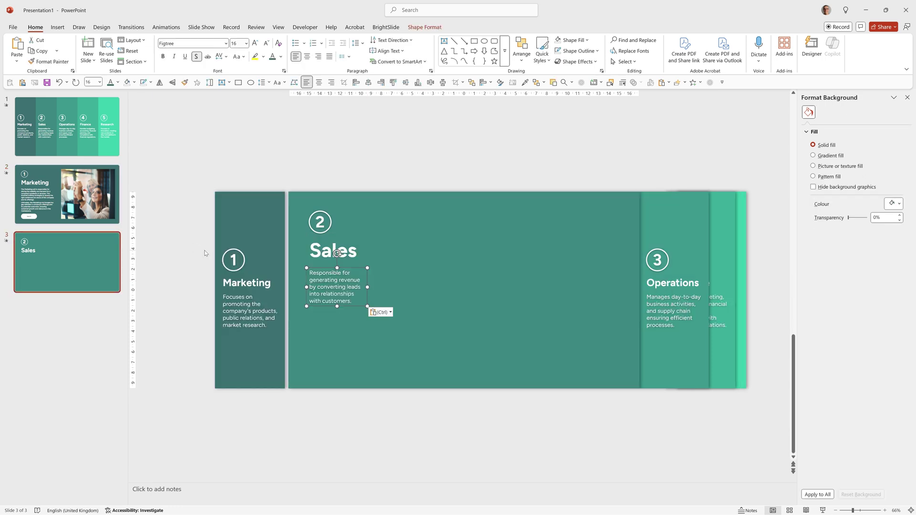
Replace the description with the two Sales paragraphs, widen its box, and add the Sales photo.
click(353, 300)
key(ctrl+a)
key(ctrl+v)
drag(367, 341, 428, 337)
click(274, 255)
key(ctrl+v)
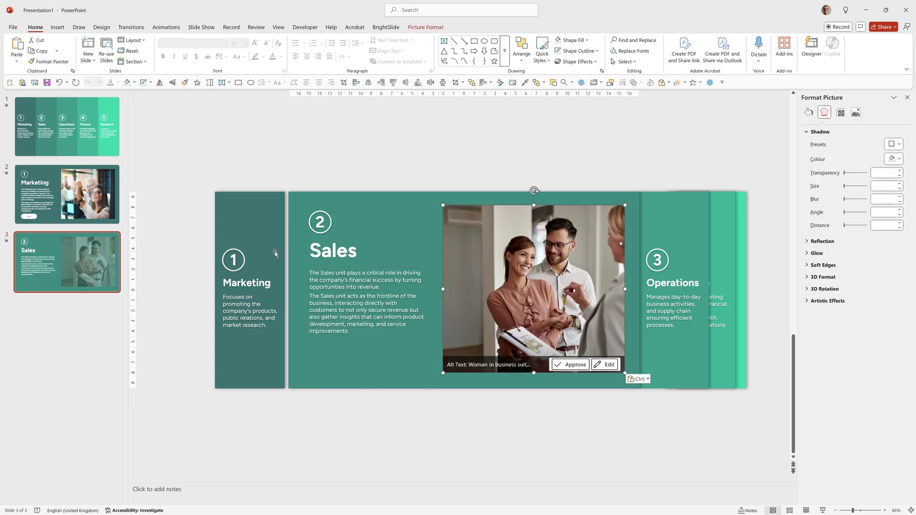
Copy the back button from the Marketing slide onto the Sales slide.
click(59, 192)
click(321, 364)
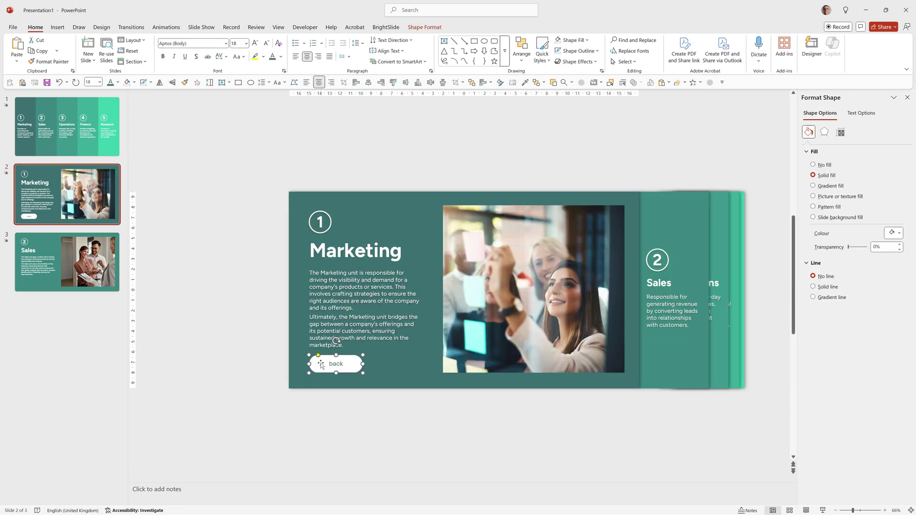
click(67, 262)
key(ctrl+v)
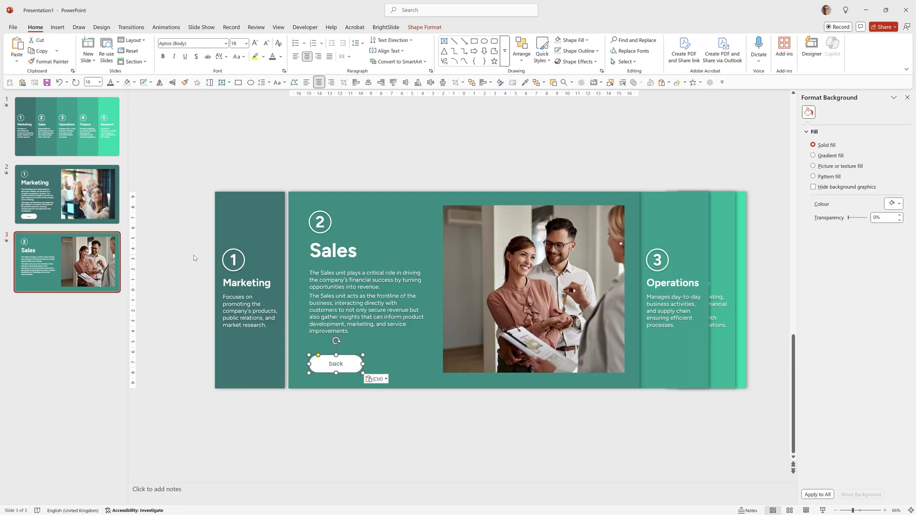
click(59, 149)
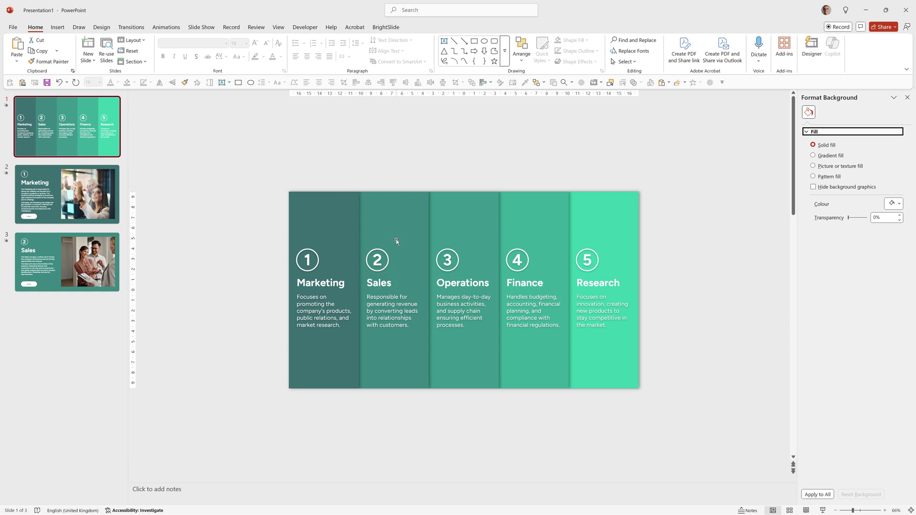
Duplicate slide 1's invisible Marketing link rectangle over the Sales column and link it to Slide 3.
click(325, 200)
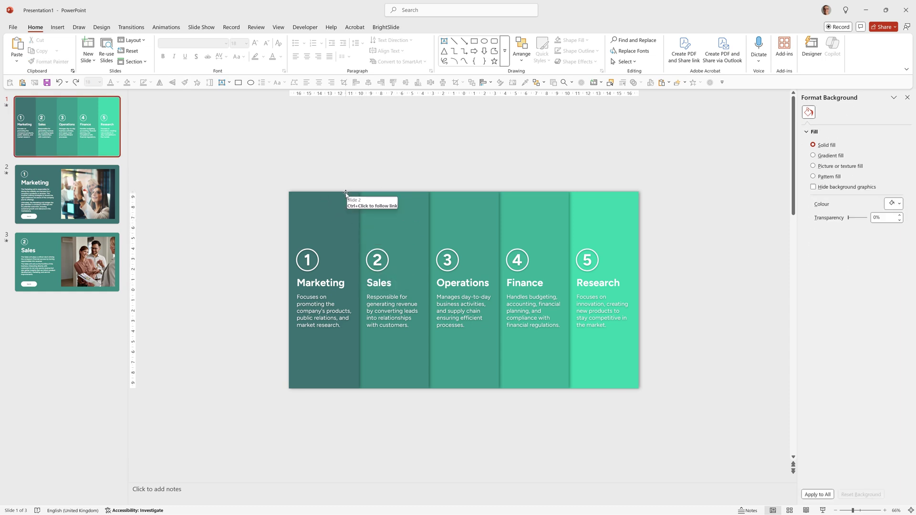
drag(346, 194, 316, 168)
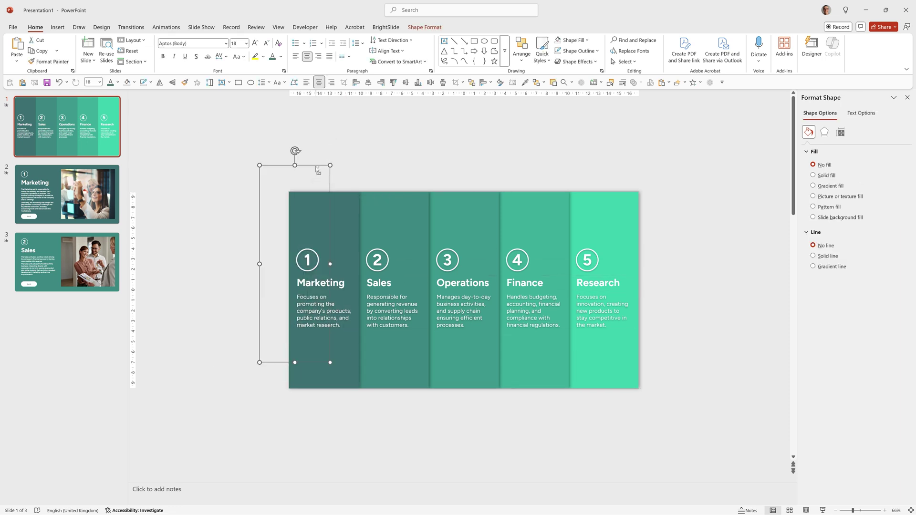
key(ctrl+z)
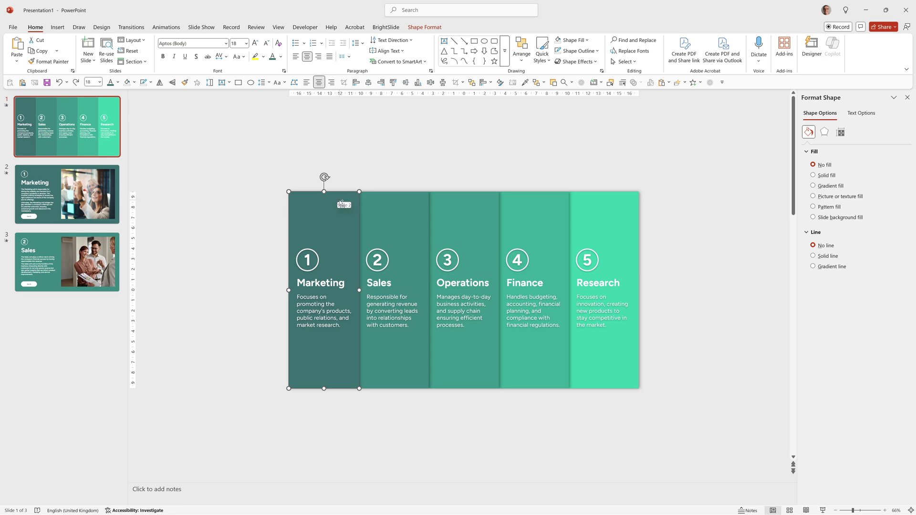
drag(346, 192, 418, 193)
right_click(432, 192)
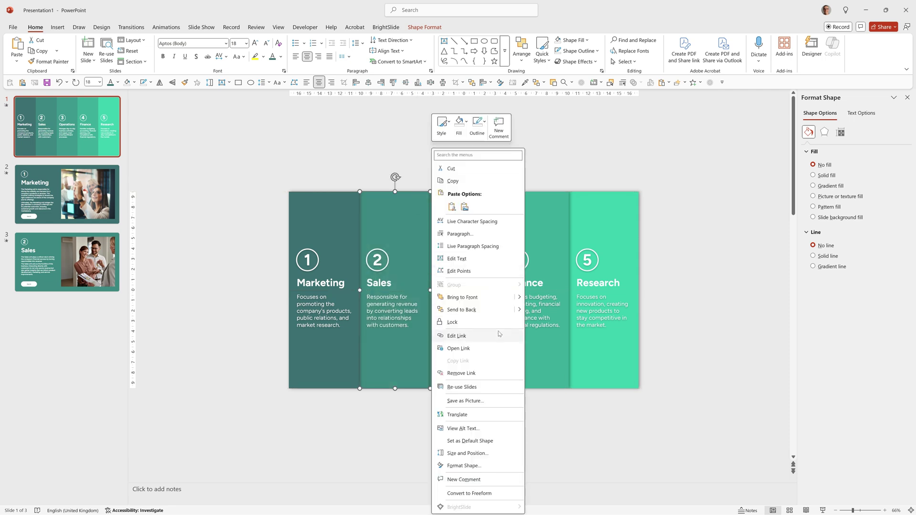
click(497, 337)
click(364, 275)
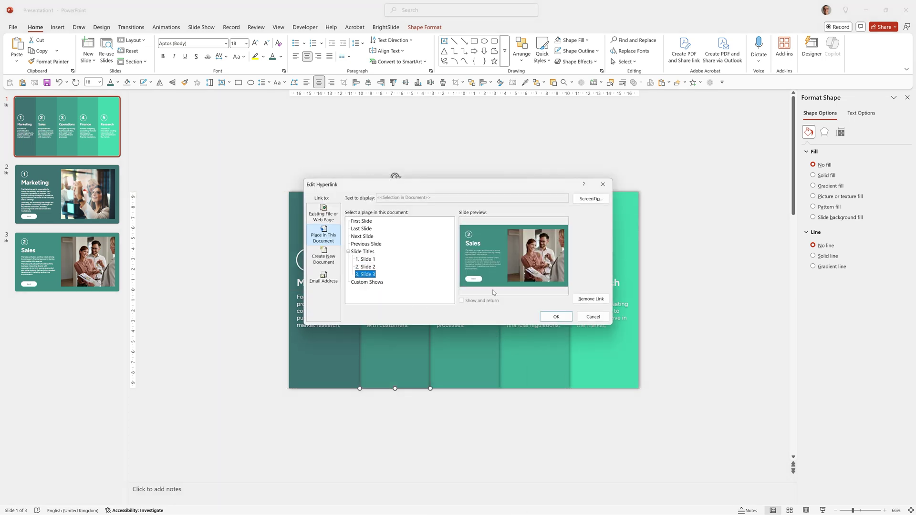
click(555, 317)
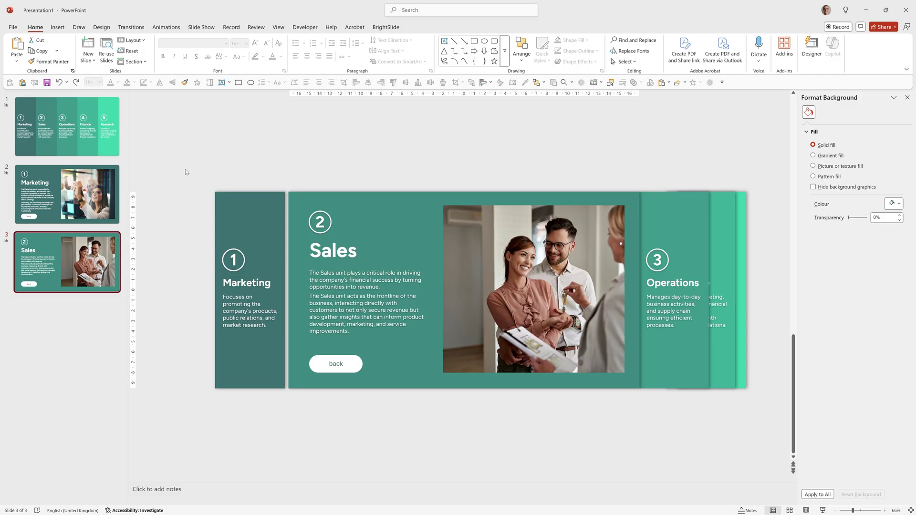
Nudge slide 3's Marketing column slightly right so it meets the Sales panel.
drag(185, 169, 286, 393)
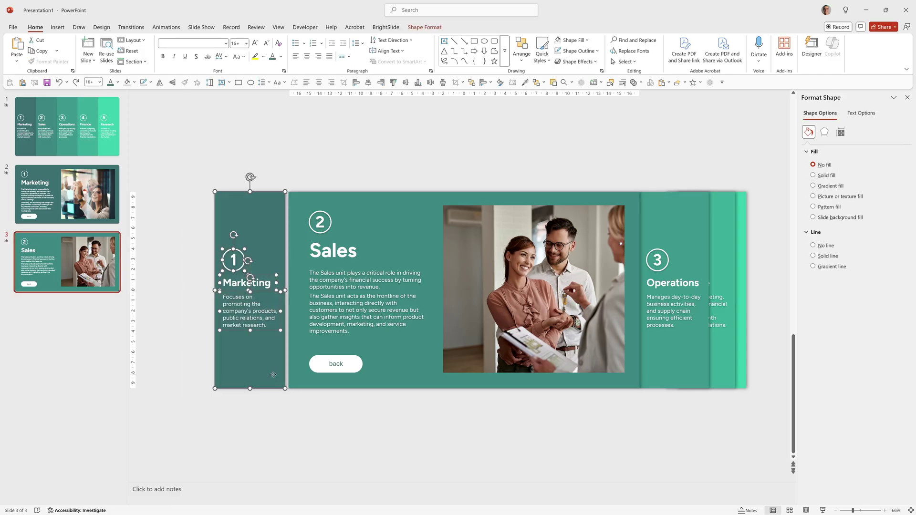
click(276, 375)
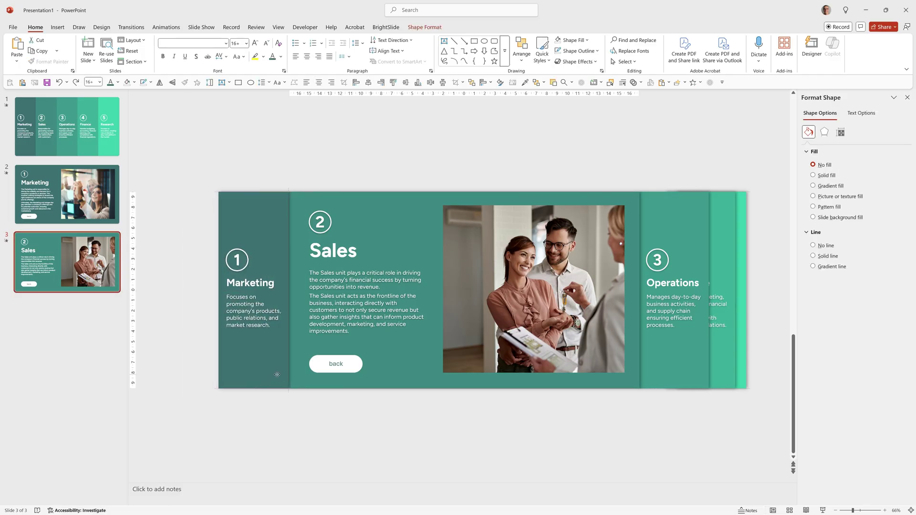
click(276, 375)
click(50, 132)
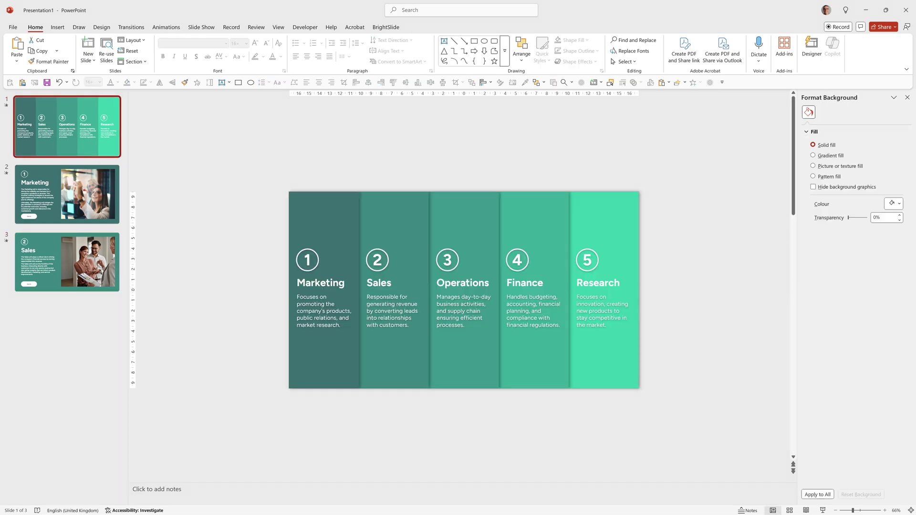